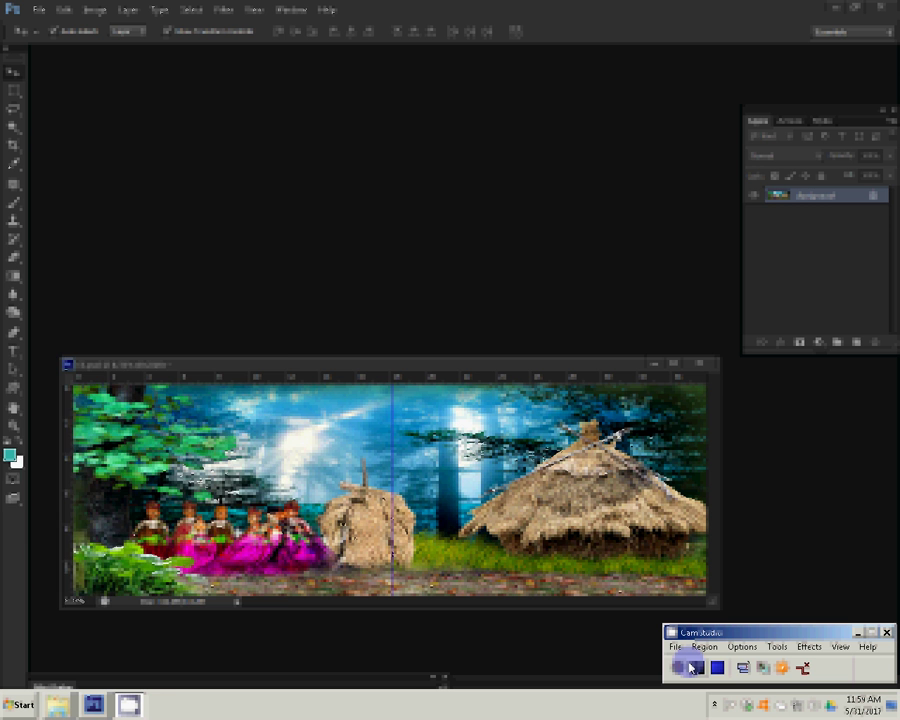
- Browse to the mohan folder on drive D and open DSC_0219 - Copy in Photoshop
left_click(22, 705)
left_click(205, 522)
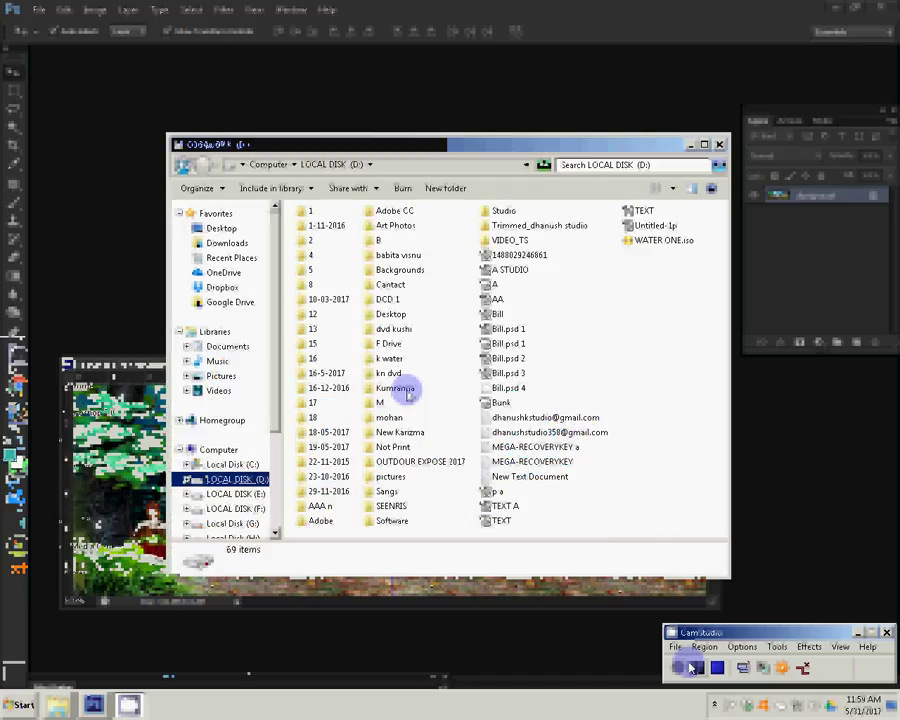
scroll(408, 393, "up", 2, "ctrl")
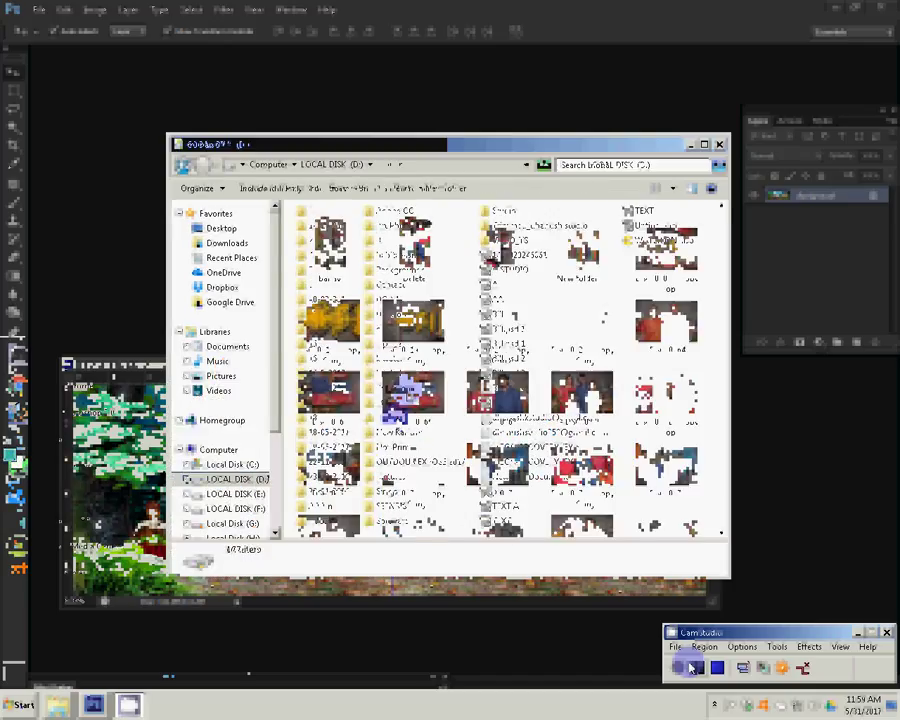
mouse_move(414, 395)
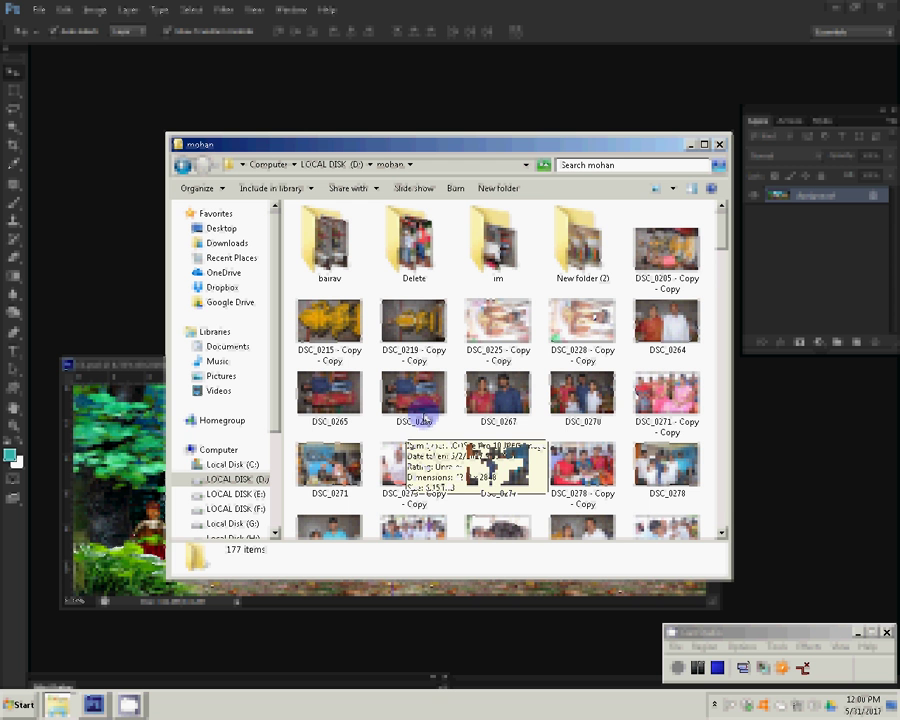
left_click(416, 325)
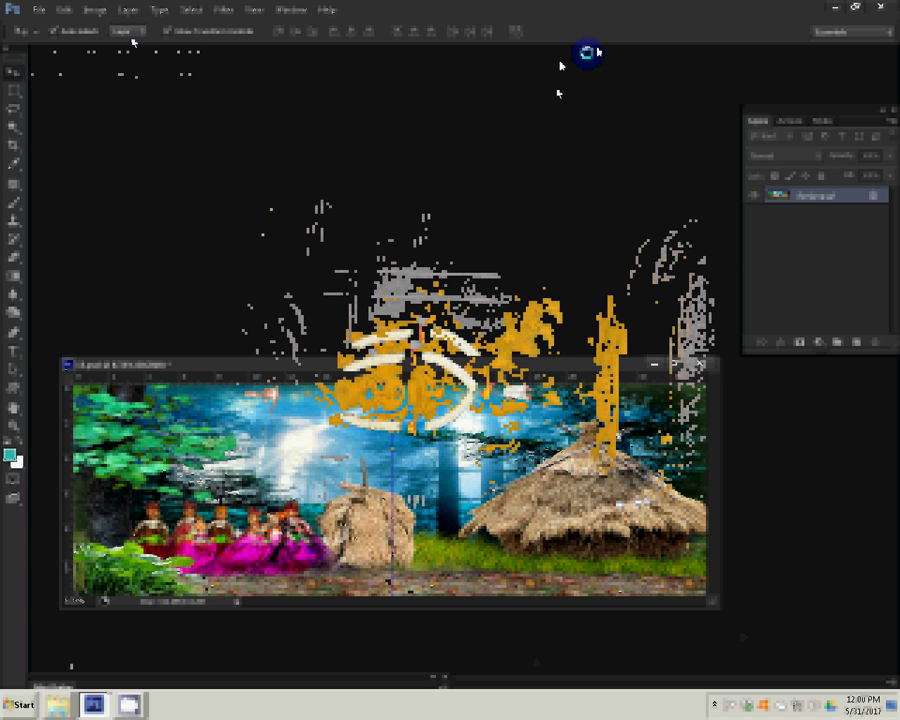
- Scale the pasted idol photo to fill the middle panel between the dancers and the hut
left_click(93, 13)
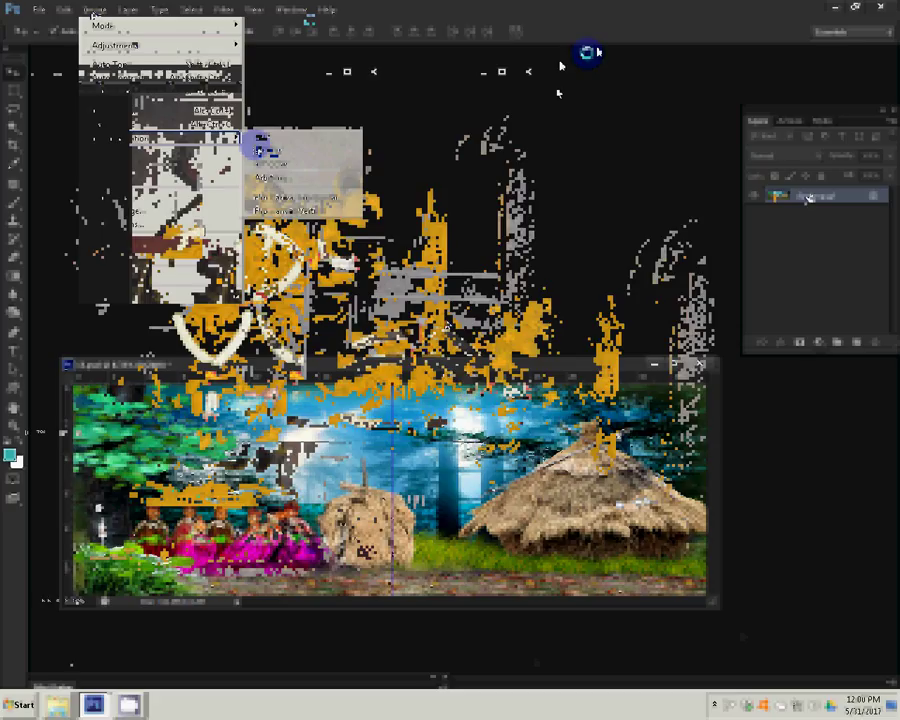
left_click(808, 197)
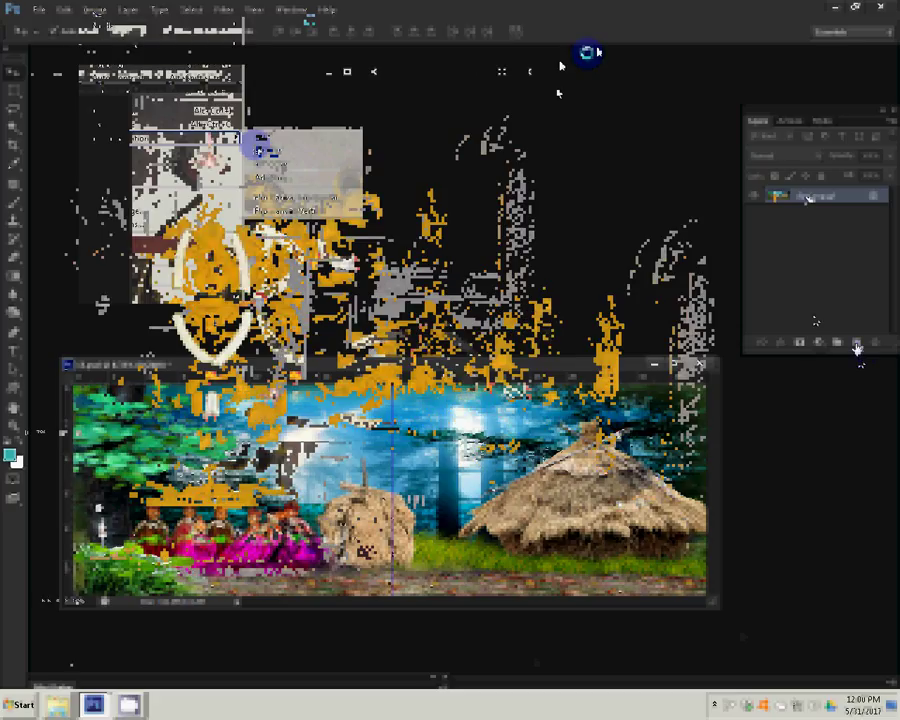
key("Delete")
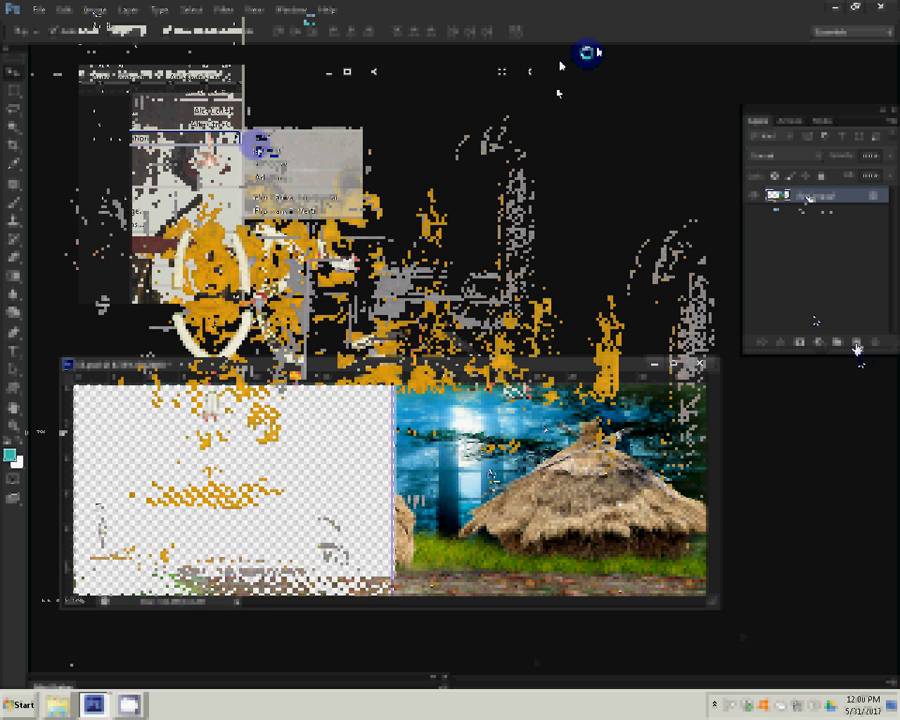
key("ctrl+z")
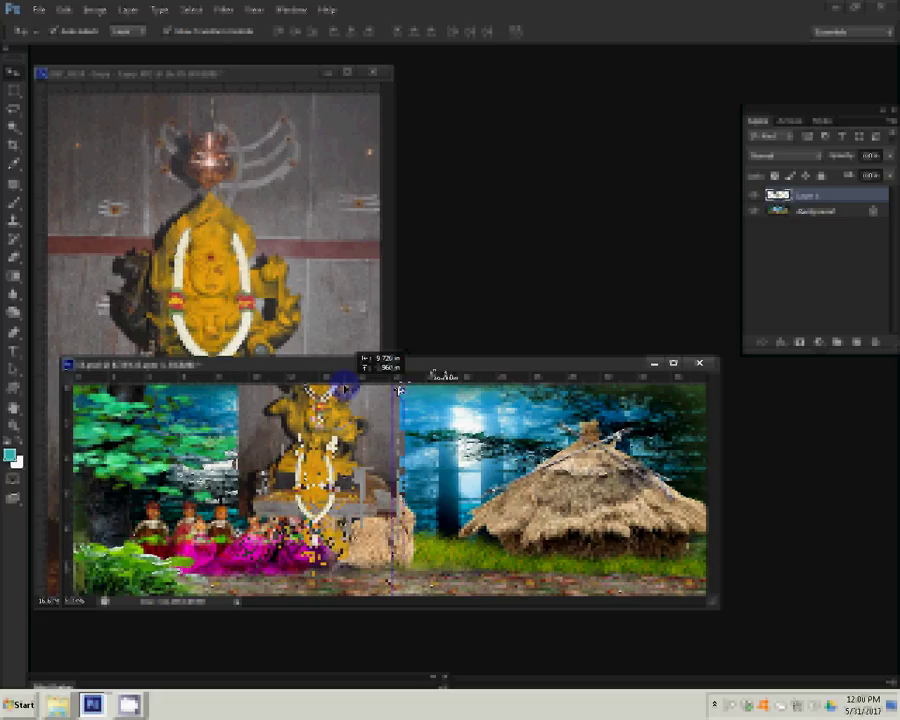
key("ctrl+t")
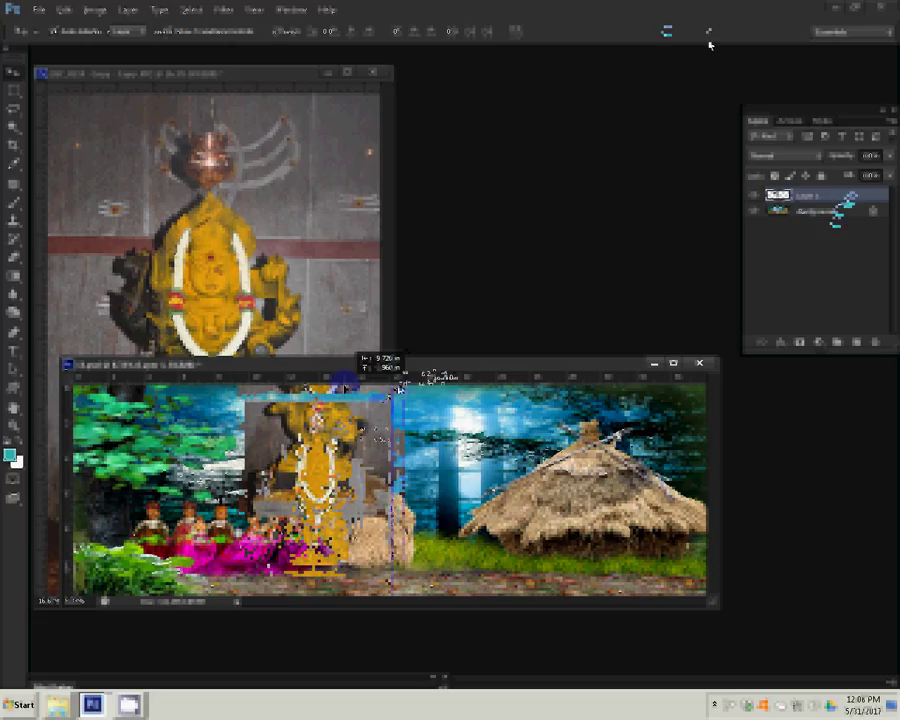
left_click(709, 42)
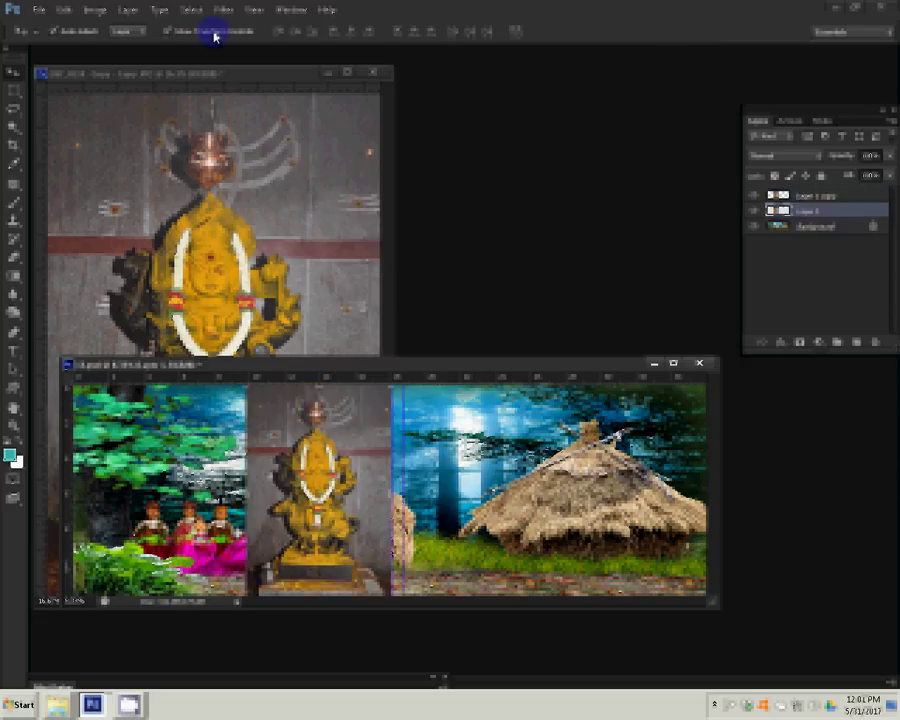
left_click(222, 10)
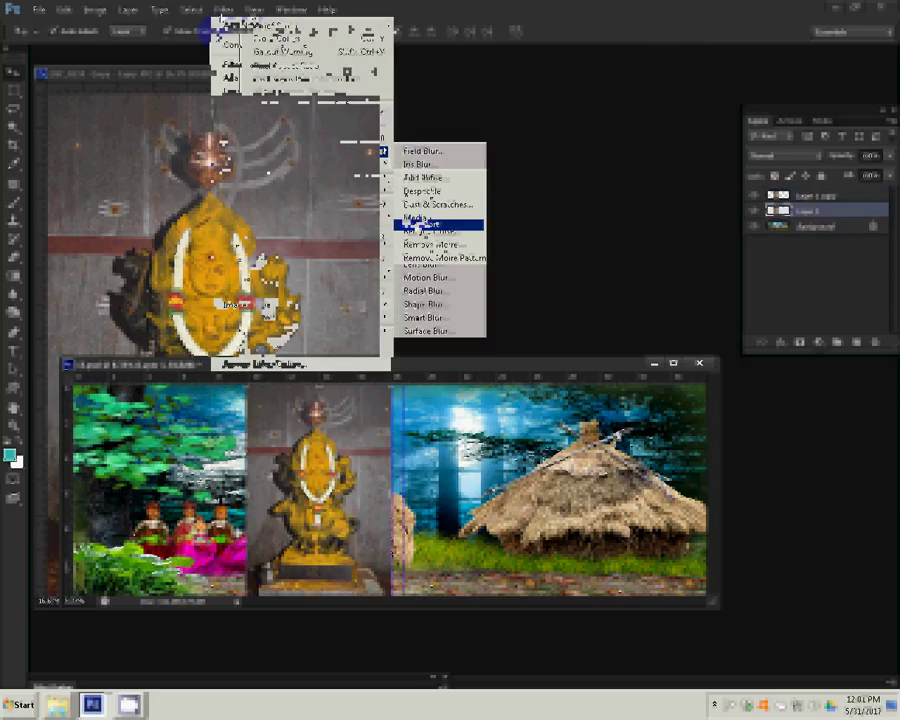
mouse_move(231, 151)
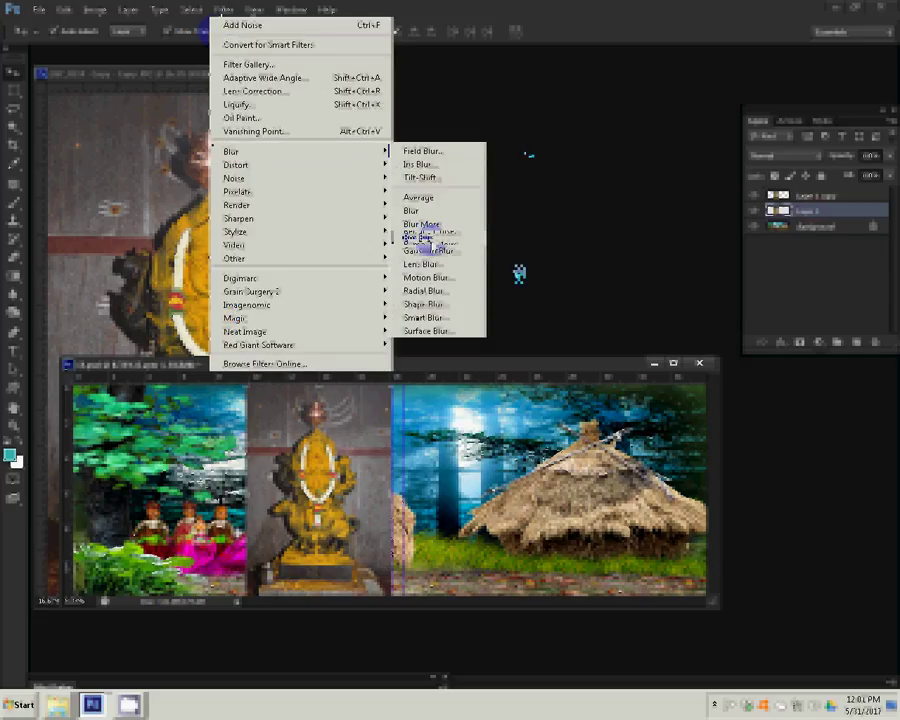
- Apply a Box Blur to the lower idol layer, Layer 1
left_click(422, 238)
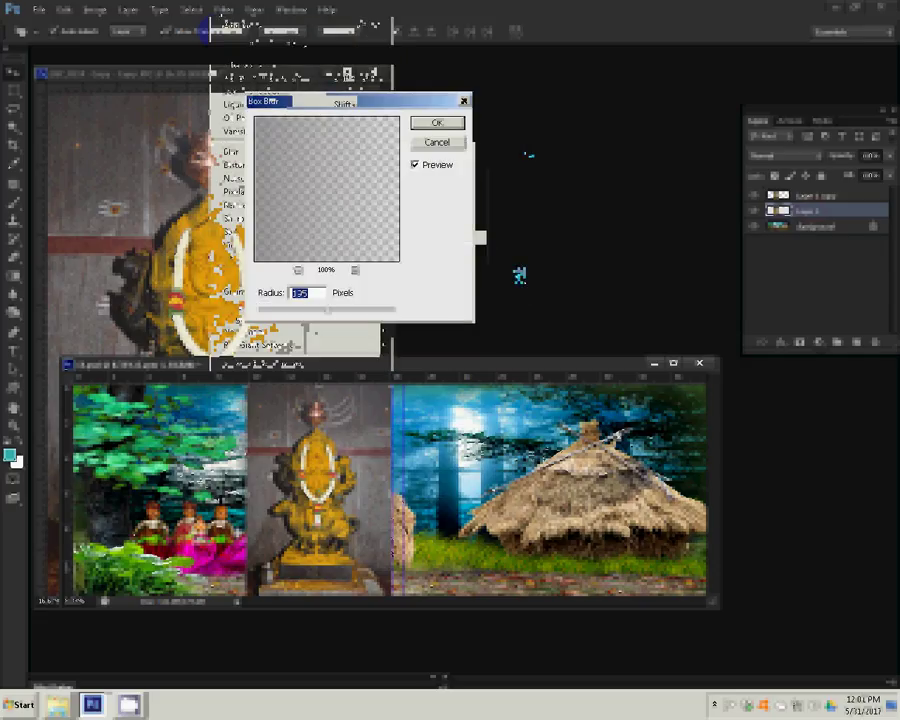
left_click(436, 123)
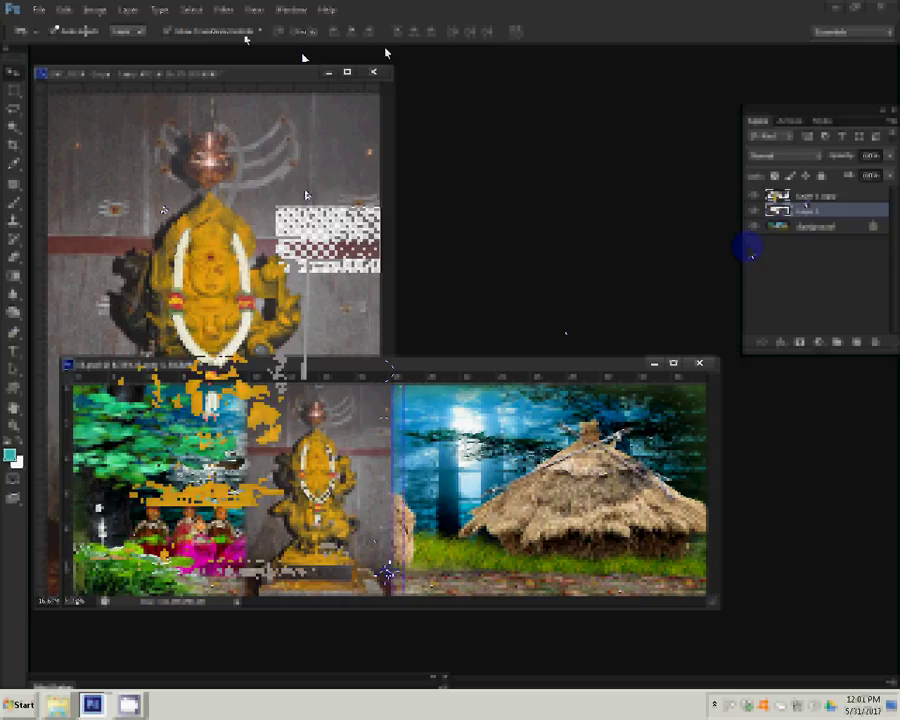
- Close DSC_0219 without saving and open DSC_0228 - Copy from the mohan folder
left_click(373, 72)
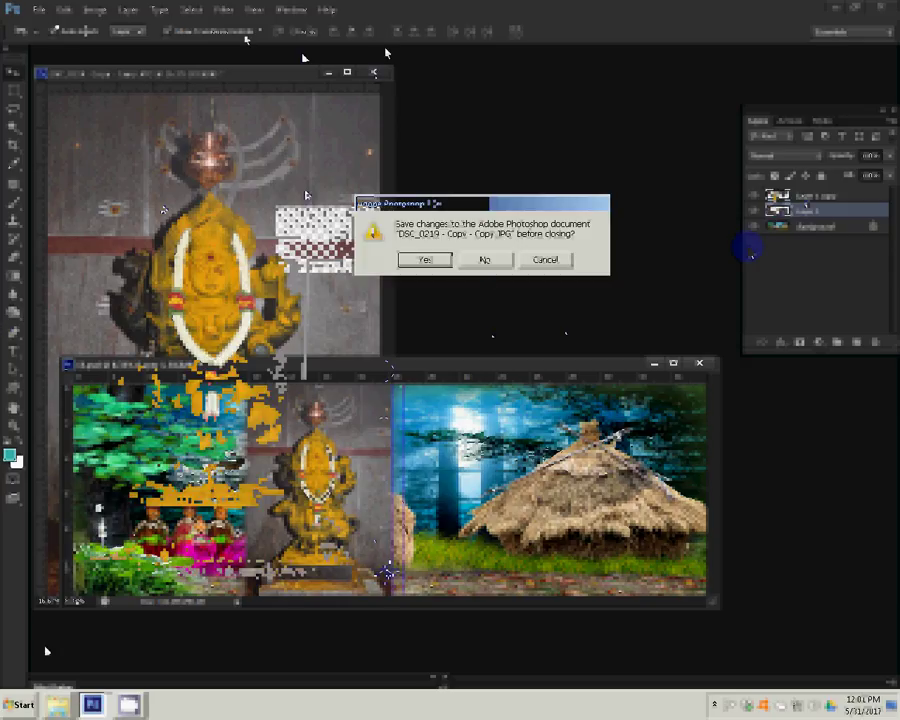
left_click(484, 259)
left_click_drag(57, 705, 45, 607)
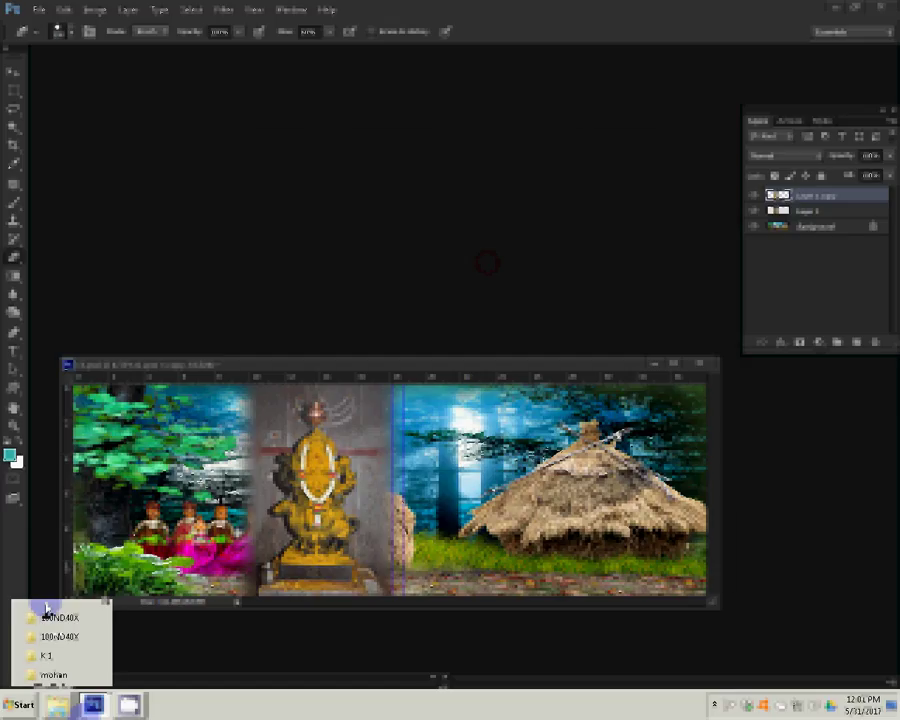
left_click(54, 674)
left_click(330, 245)
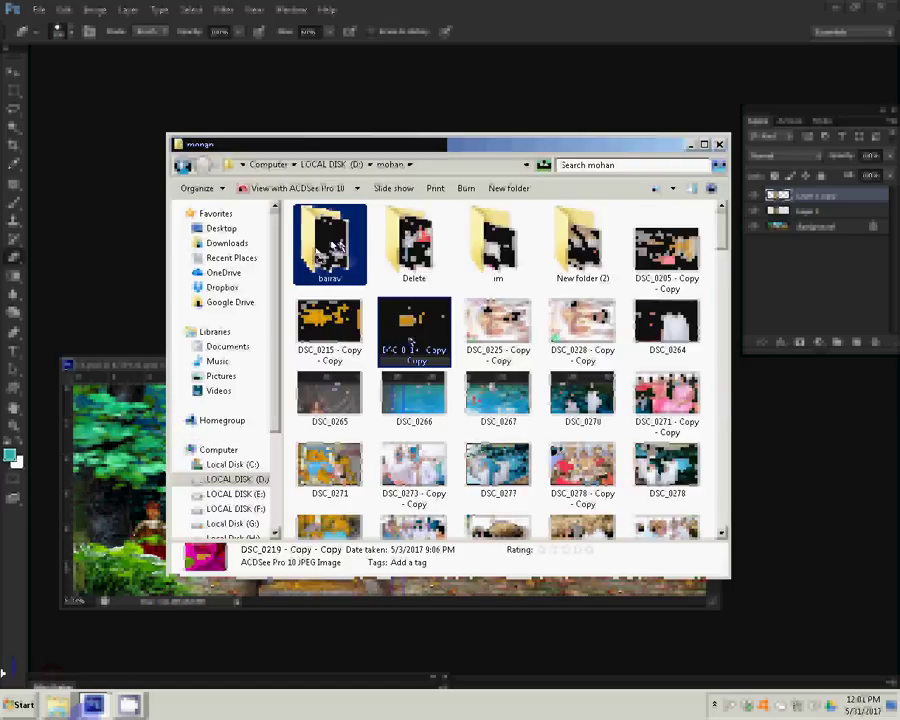
left_click(340, 390)
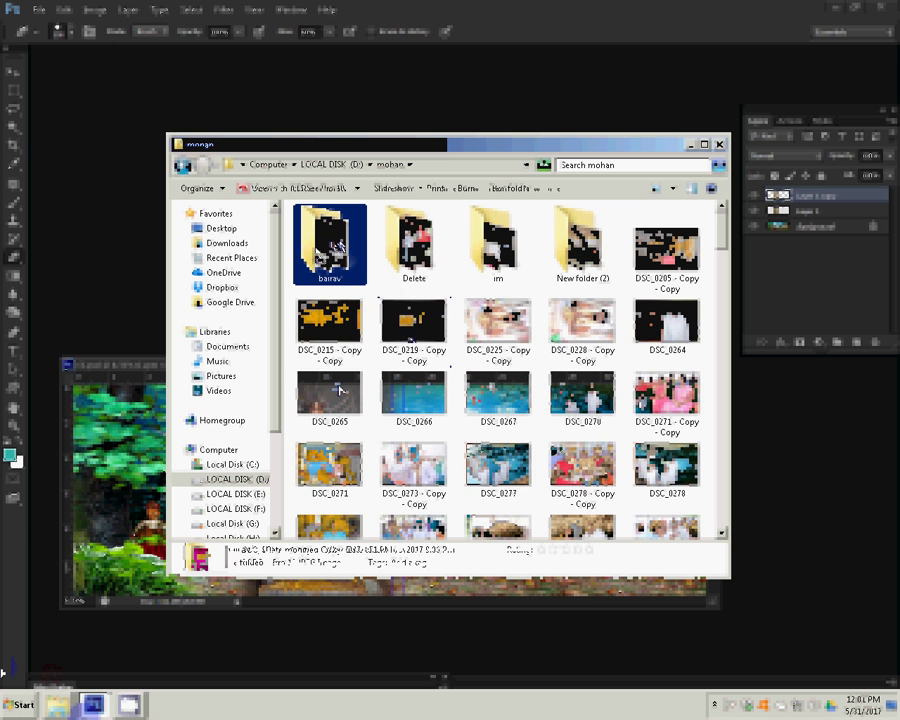
left_click(497, 331)
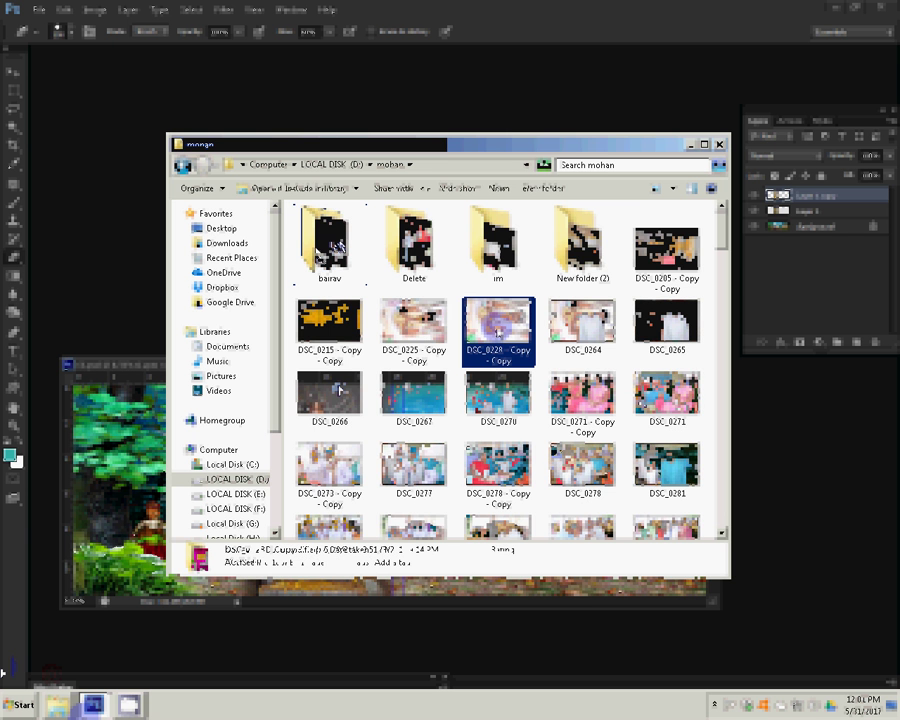
left_click(797, 514)
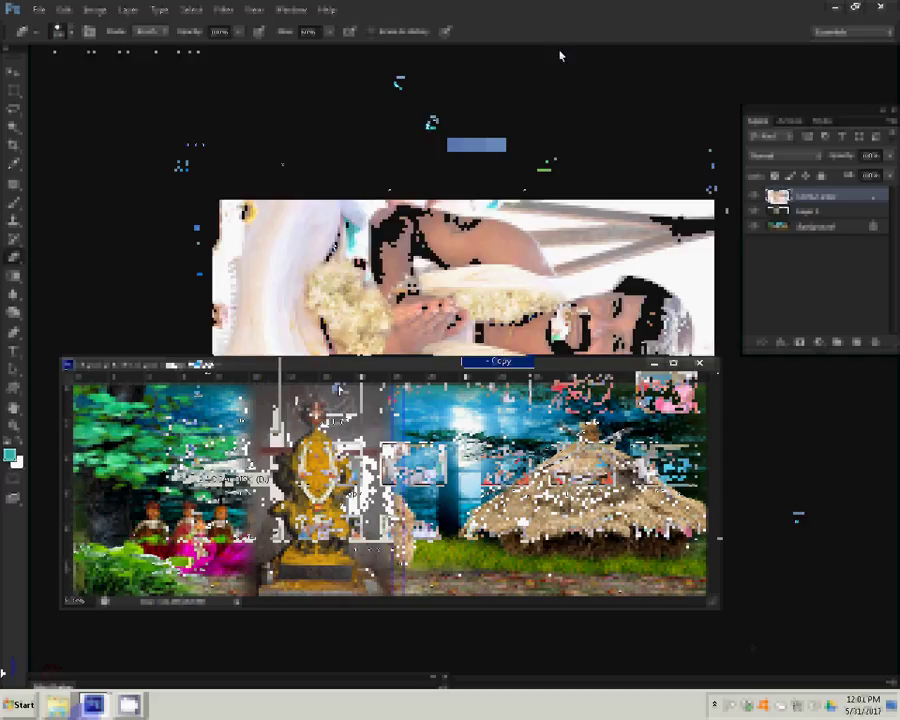
- Rotate the garlanded portrait 90° so it stands upright
left_click(94, 9)
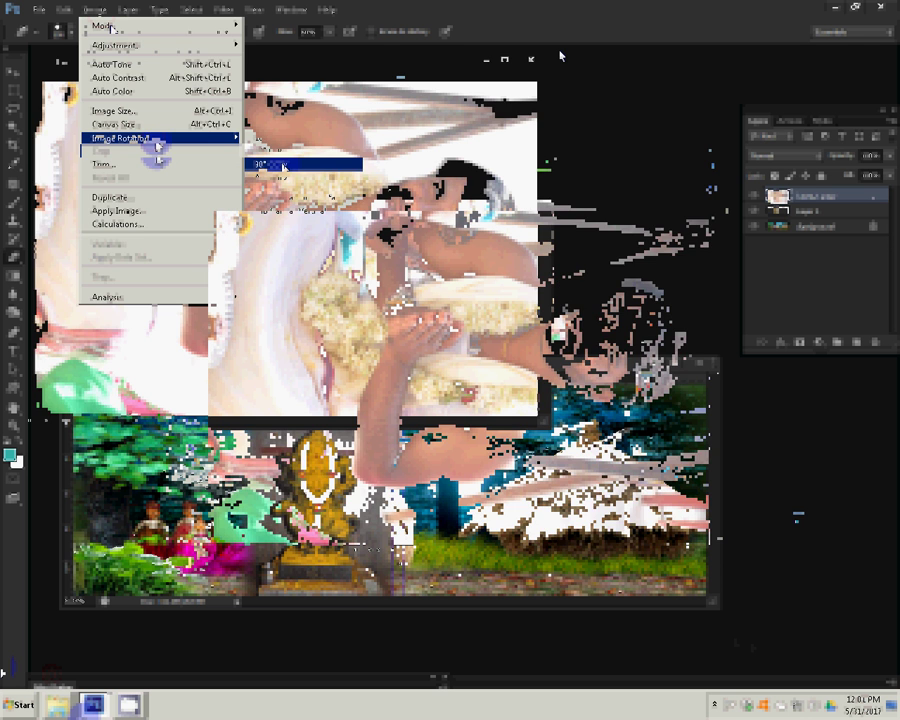
left_click(280, 160)
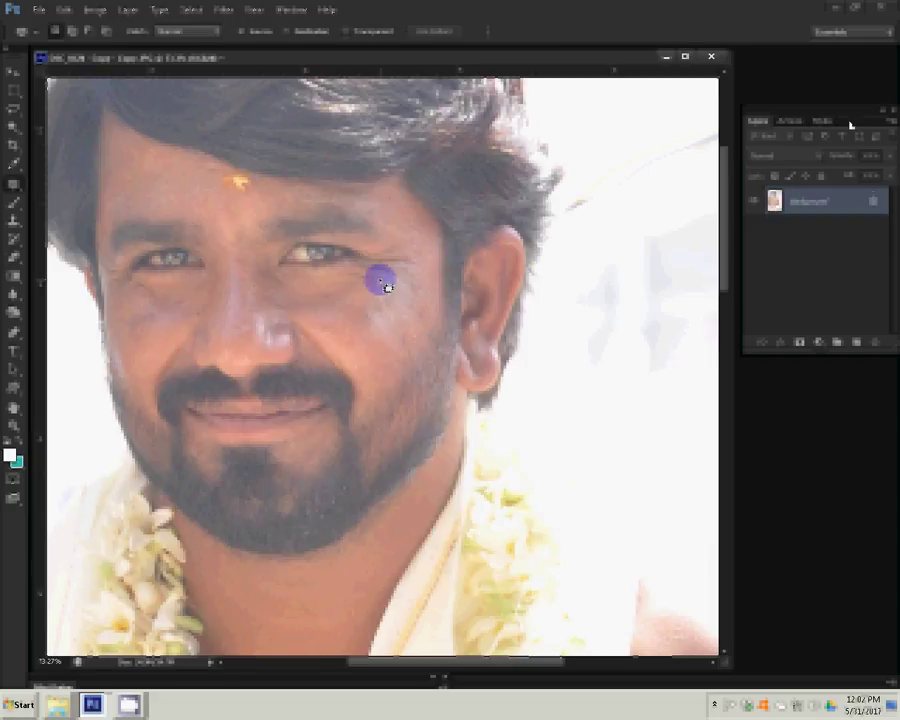
- Resize the portrait to 6 inches wide and drag it into the panorama beside the hut
left_click(871, 156)
left_click(95, 9)
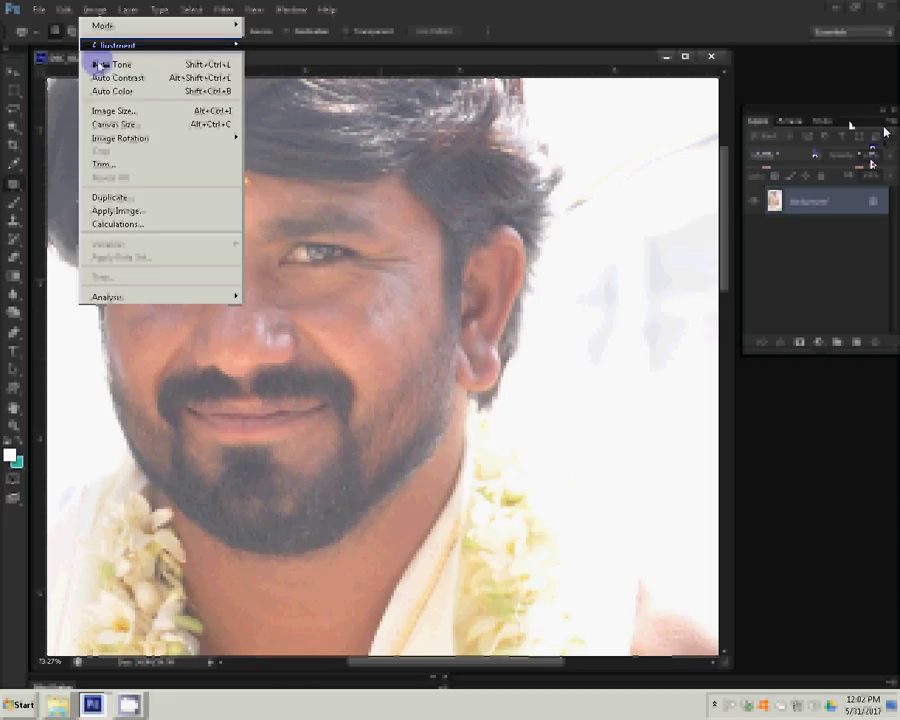
left_click(112, 112)
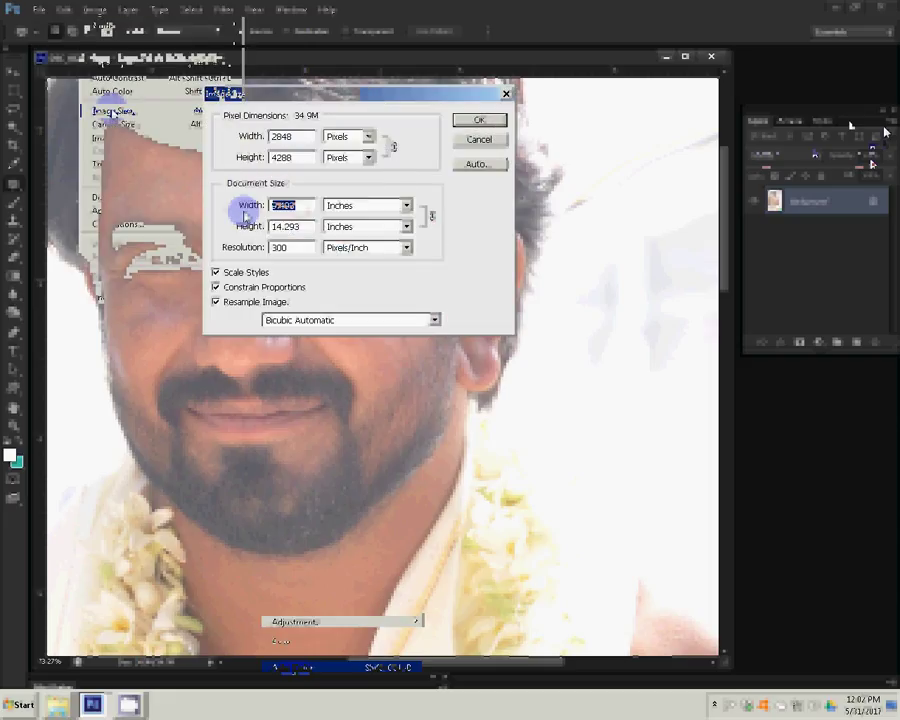
type("6")
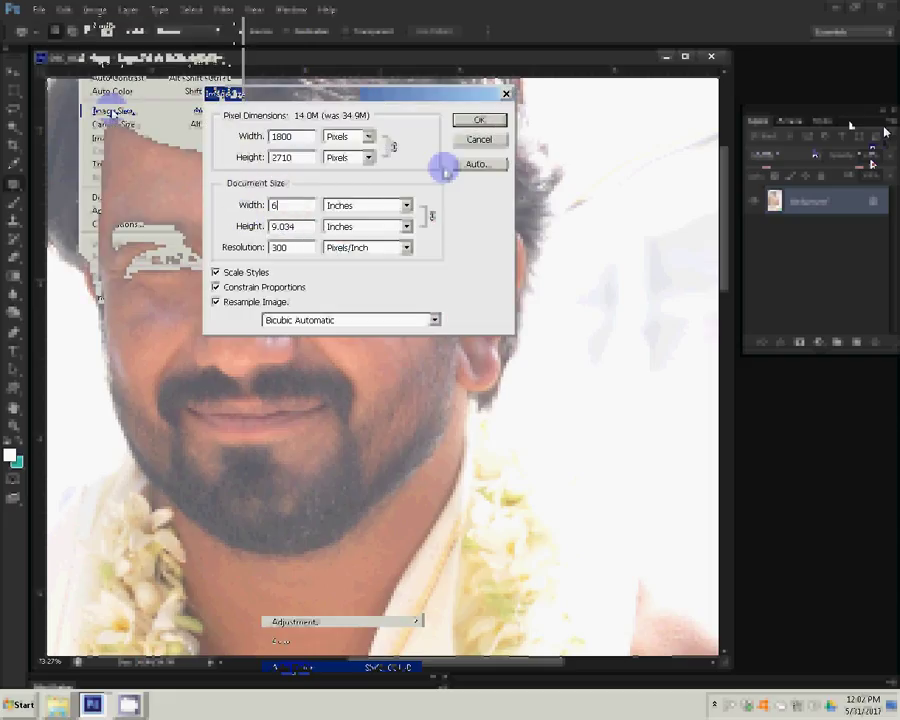
left_click(471, 124)
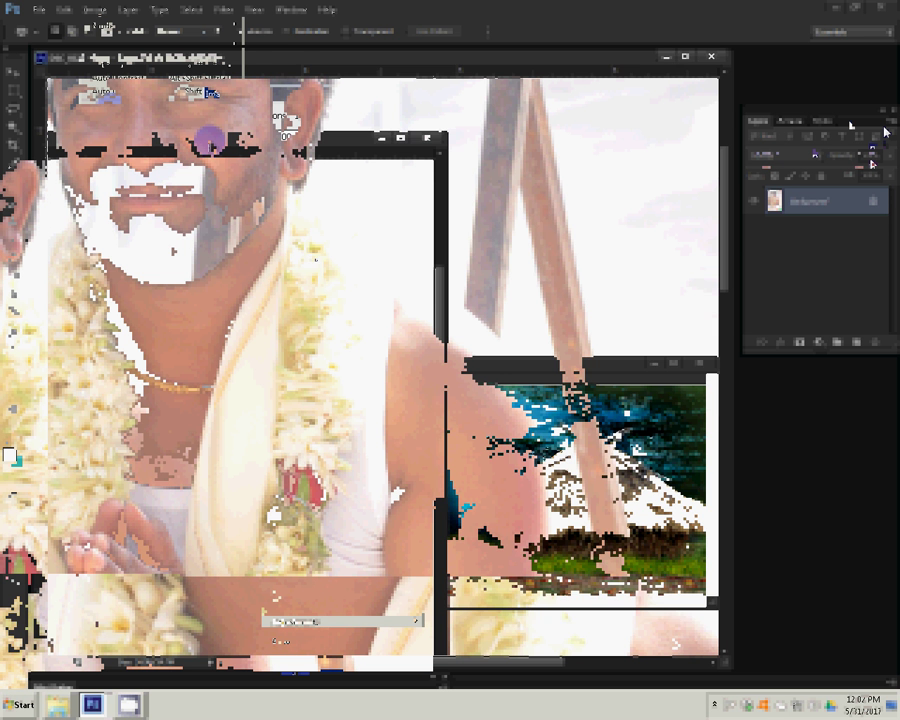
mouse_move(275, 300)
left_mouse_down()
mouse_move(485, 453)
mouse_move(474, 463)
left_mouse_up()
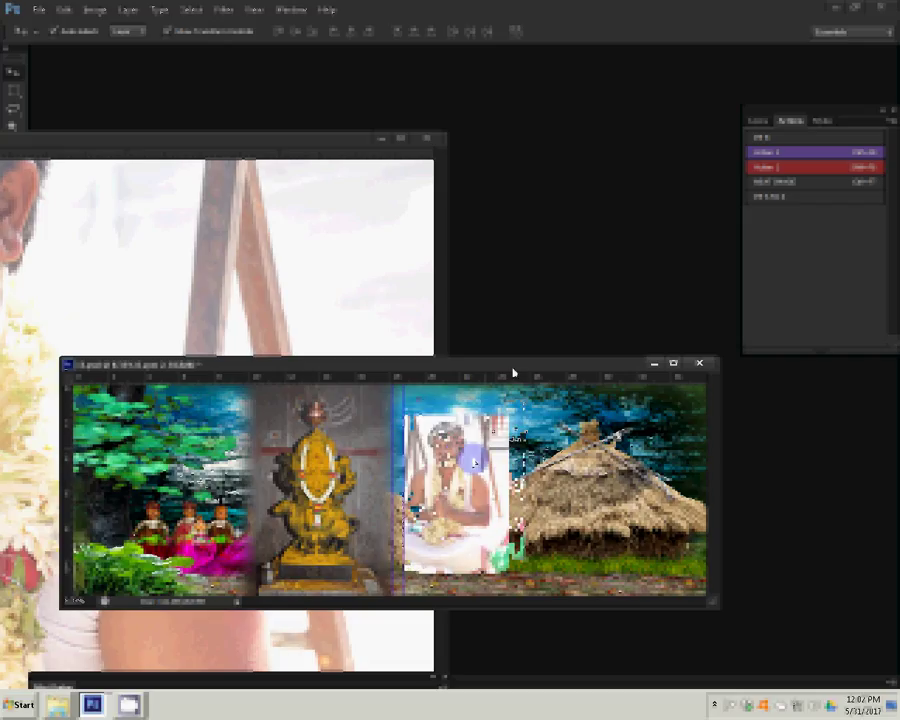
- Add a black outside stroke to the portrait layer and close the source photo unsaved
left_click(765, 125)
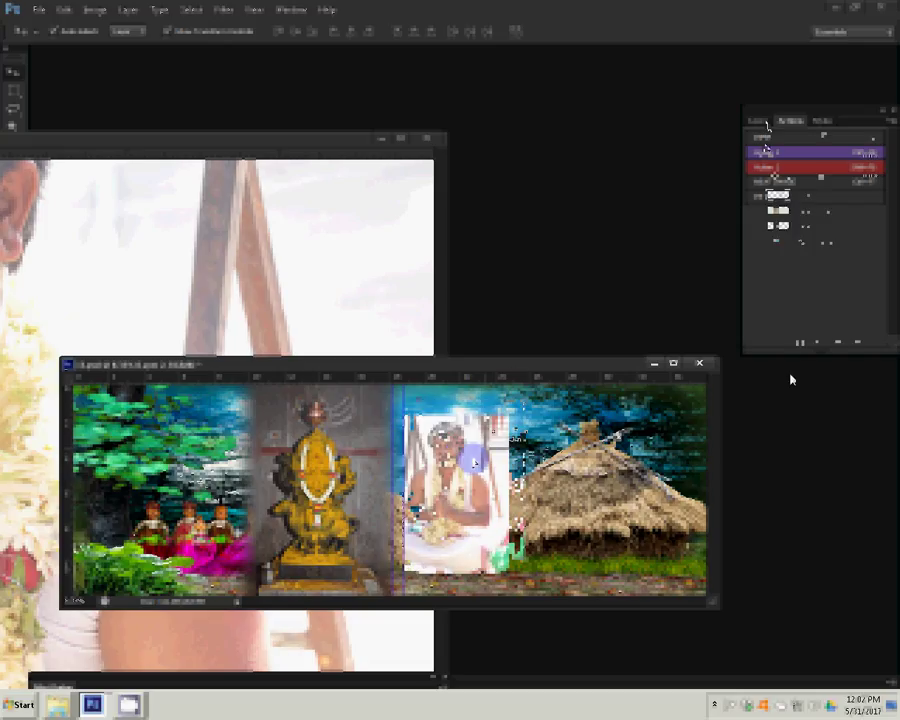
left_click(783, 349)
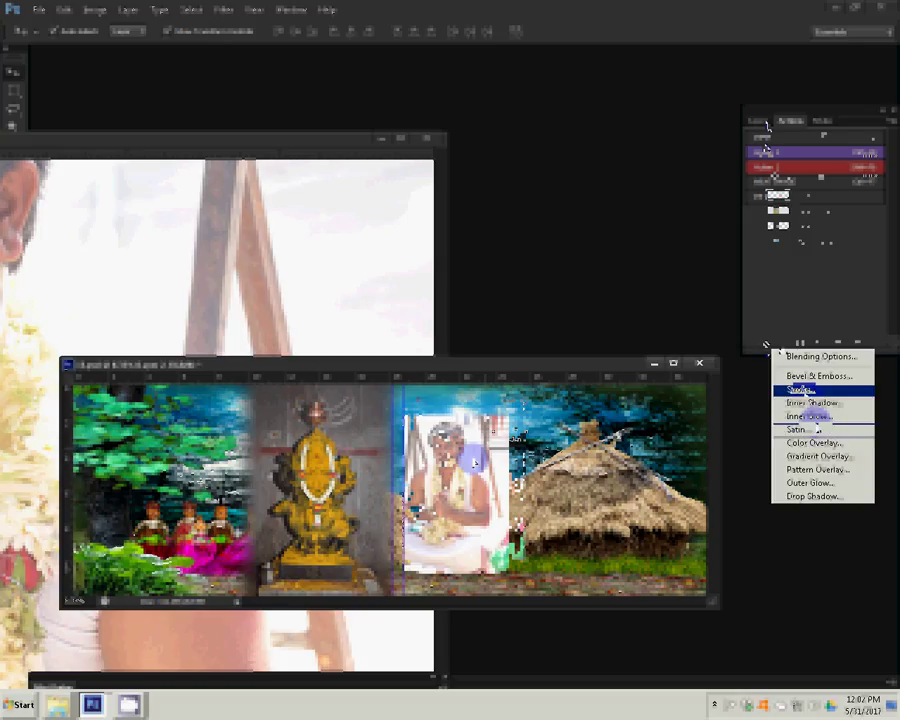
left_click(808, 416)
type("22")
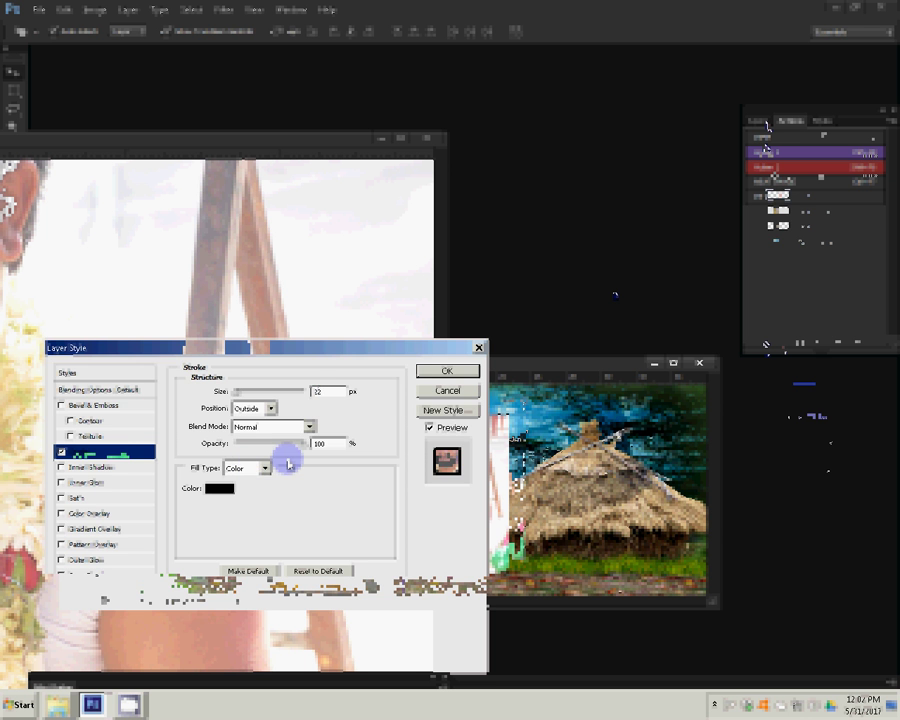
left_click(293, 236)
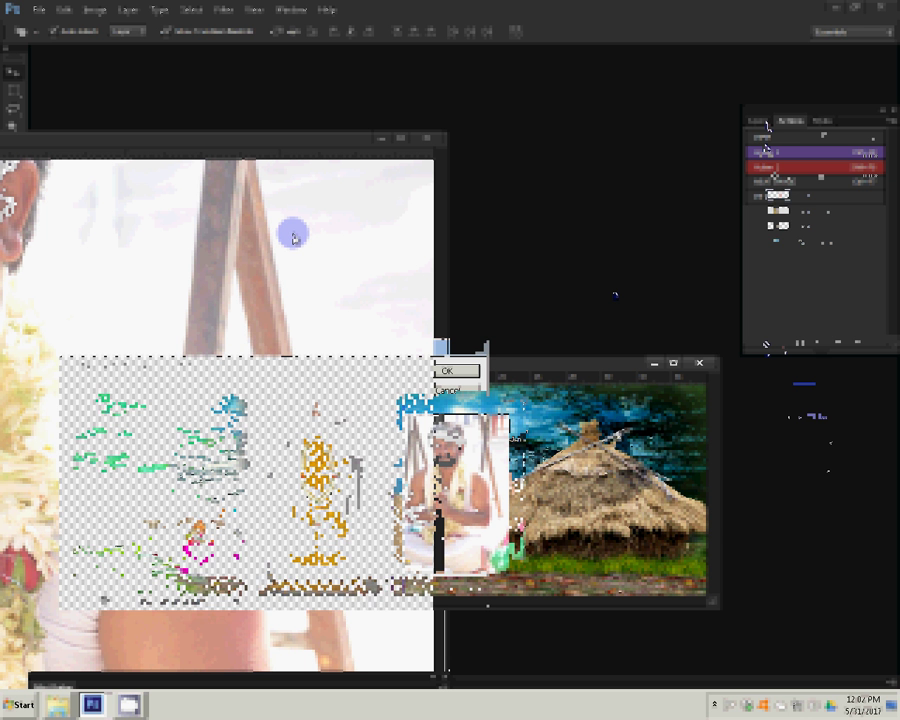
key("ctrl+w")
left_click(484, 259)
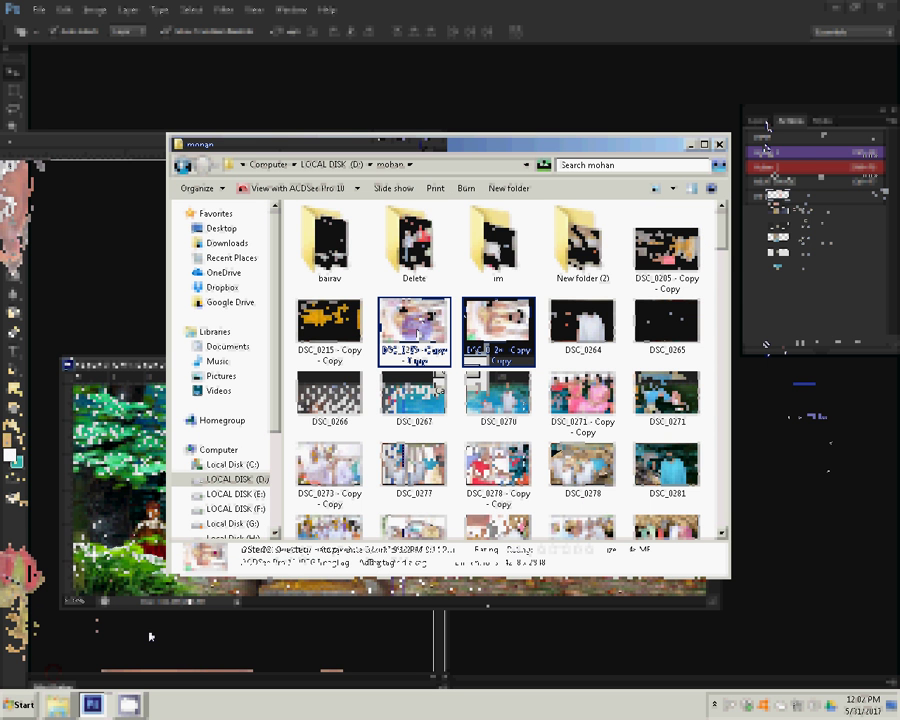
- Open DSC_0271, DSC_0277, DSC_0278 - Copy, DSC_0278, DSC_0282 - Copy and one more photo in Photoshop
mouse_move(417, 334)
left_mouse_down()
mouse_move(440, 277)
mouse_move(384, 253)
mouse_move(415, 242)
left_mouse_up()
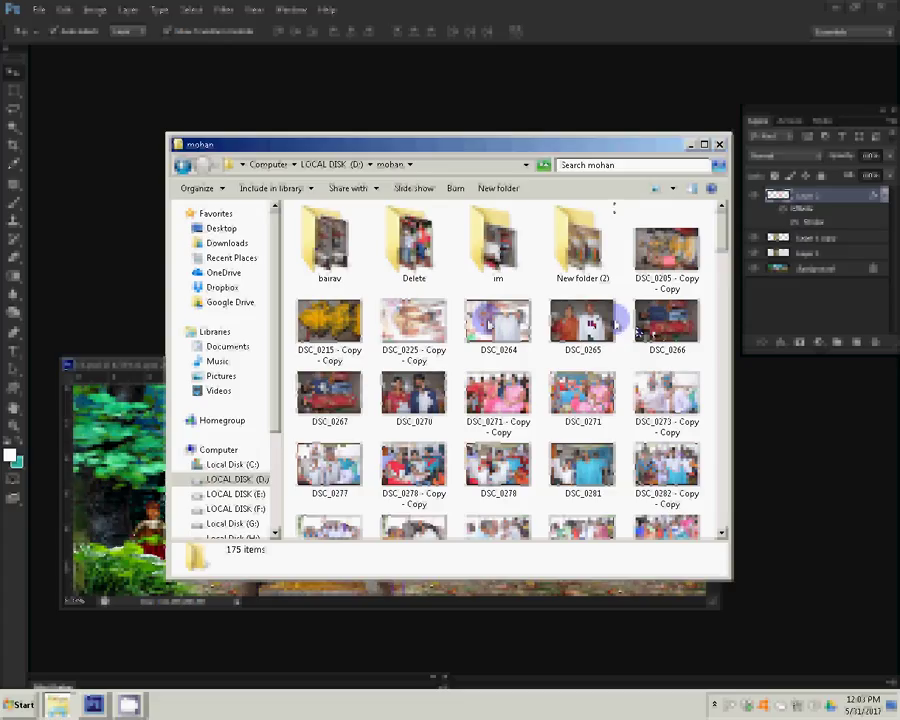
left_click(535, 422)
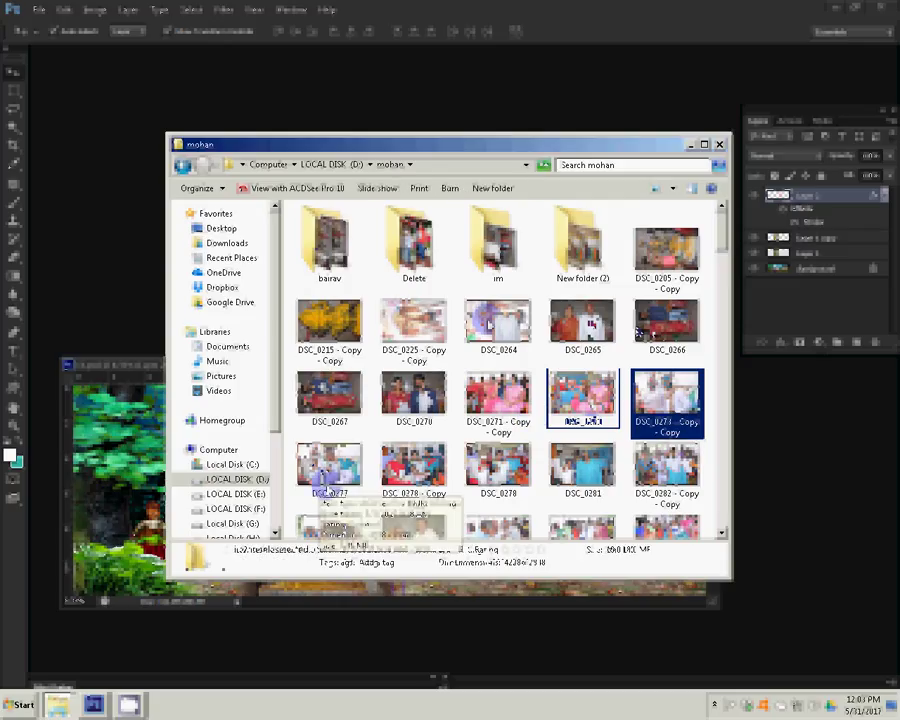
left_click(322, 464, "ctrl")
left_click(431, 473, "ctrl")
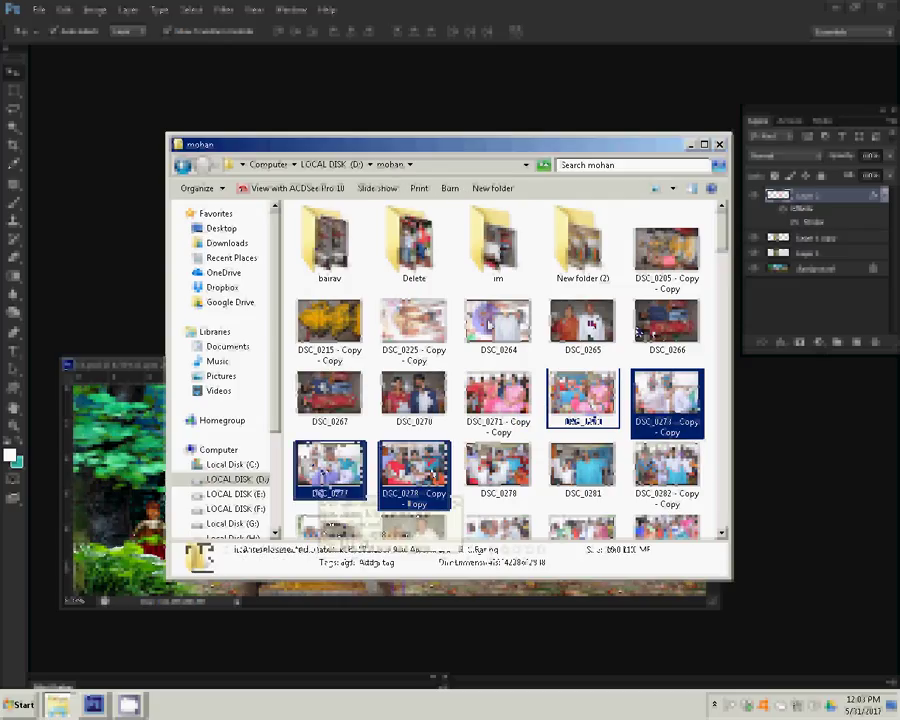
key("ctrl+shift+Right")
left_click(681, 478, "ctrl")
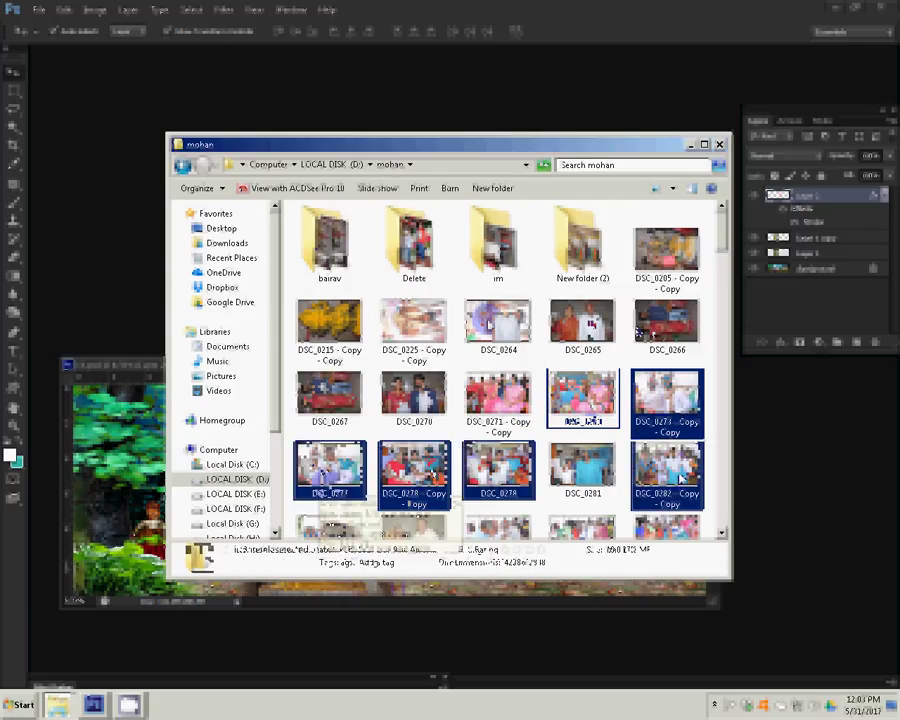
left_click(590, 410, "ctrl")
left_click_drag(590, 410, 800, 476)
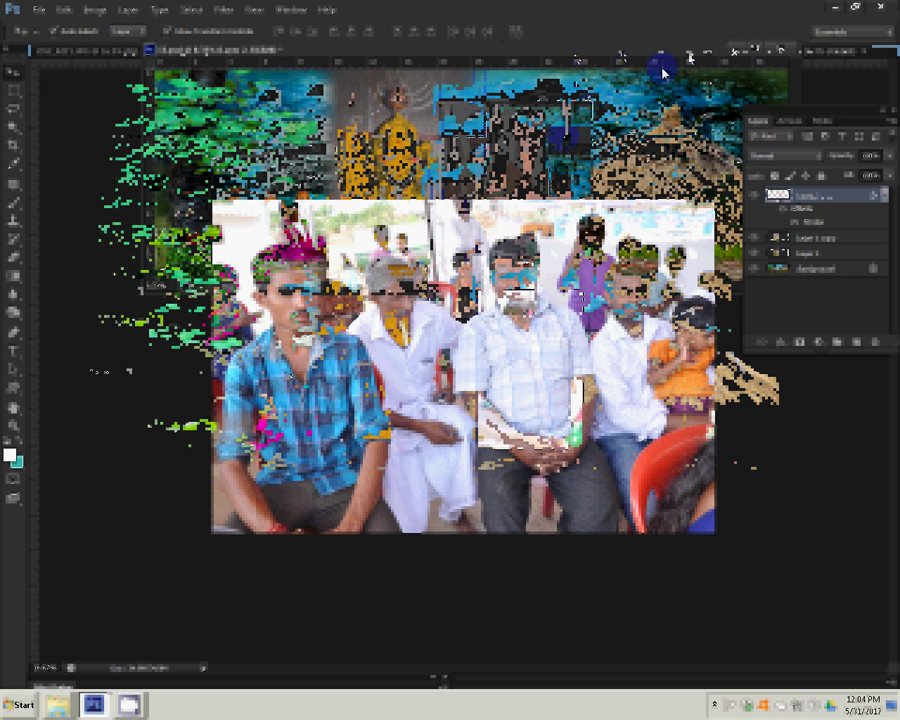
- Resize the seated group photo to 8 inches wide and close its document
left_click(94, 9)
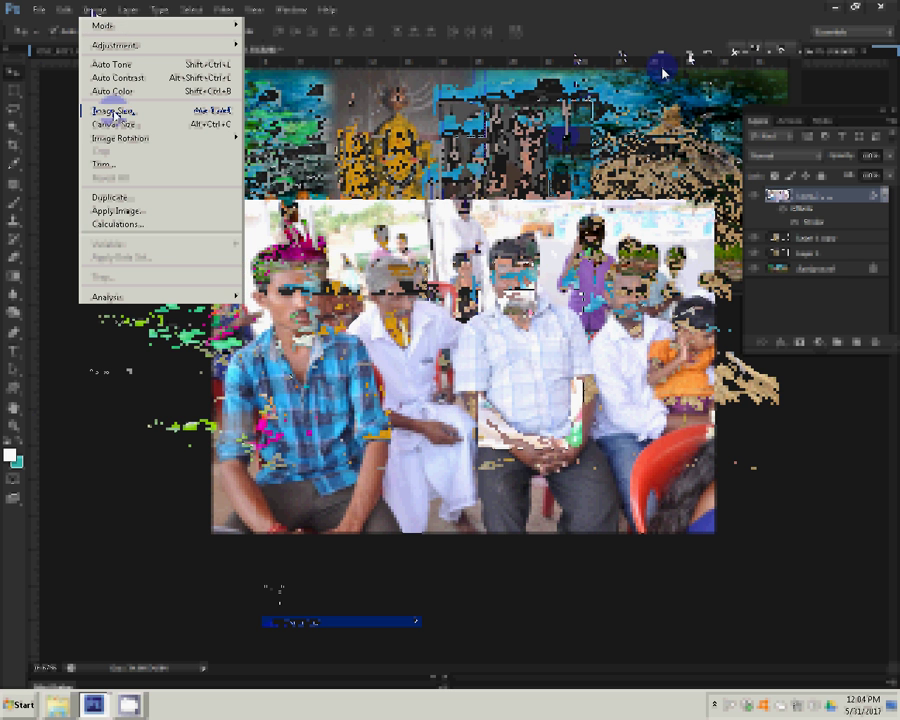
left_click(115, 111)
left_click_drag(320, 206, 217, 210)
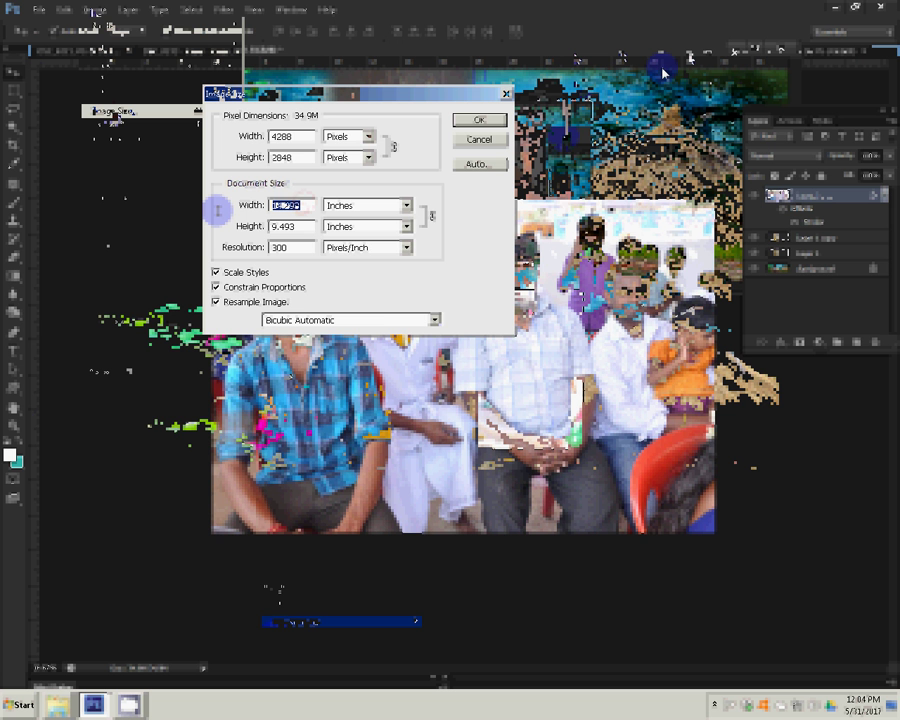
type("8")
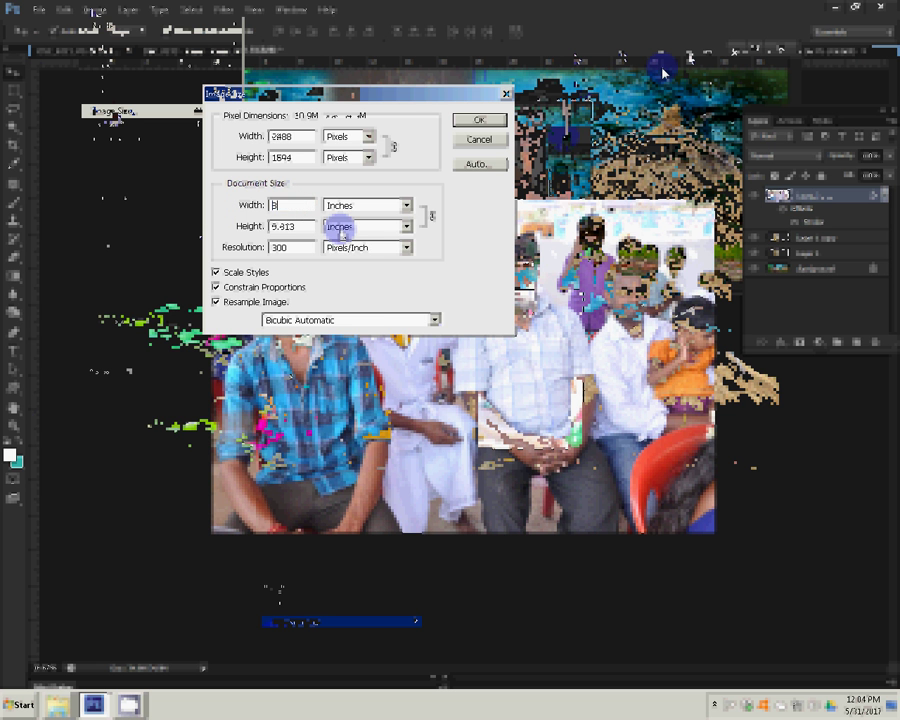
left_click(477, 120)
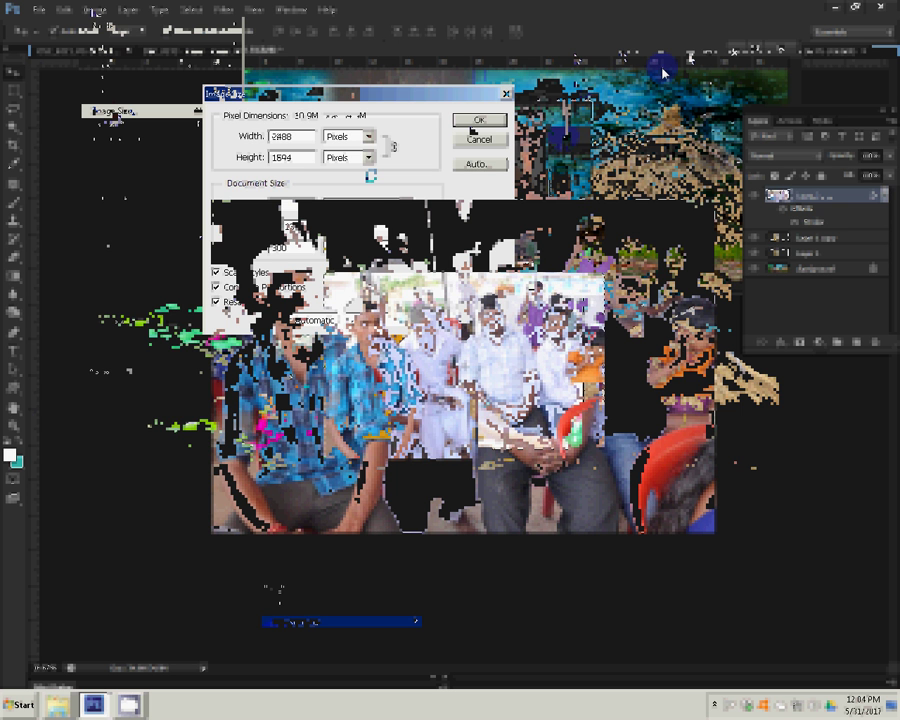
left_click(788, 53)
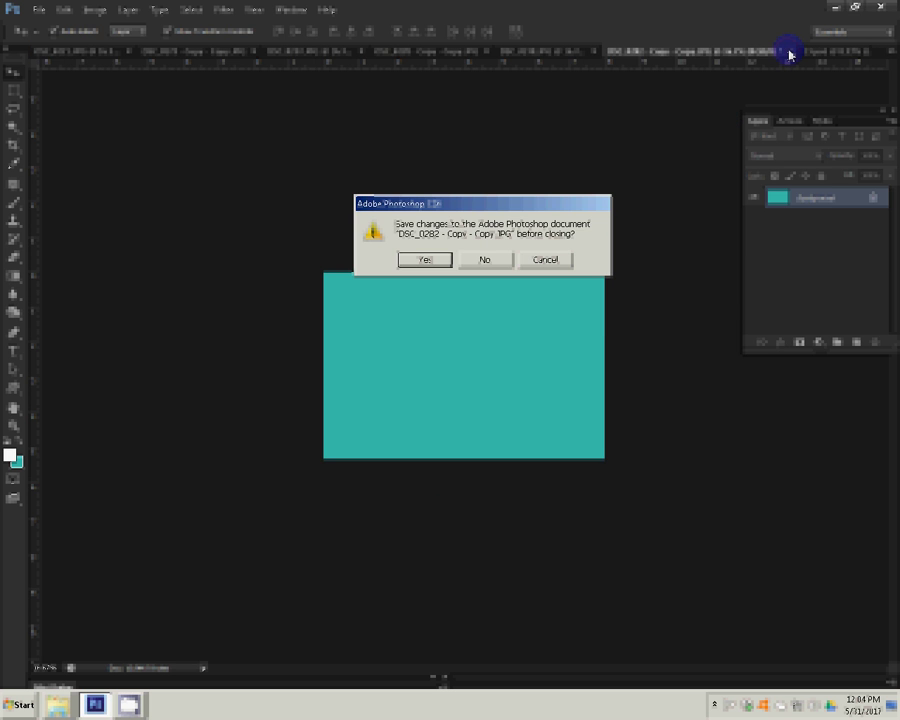
- Discard changes to the seated group photo so the white-shirt group photo shows
left_click(489, 259)
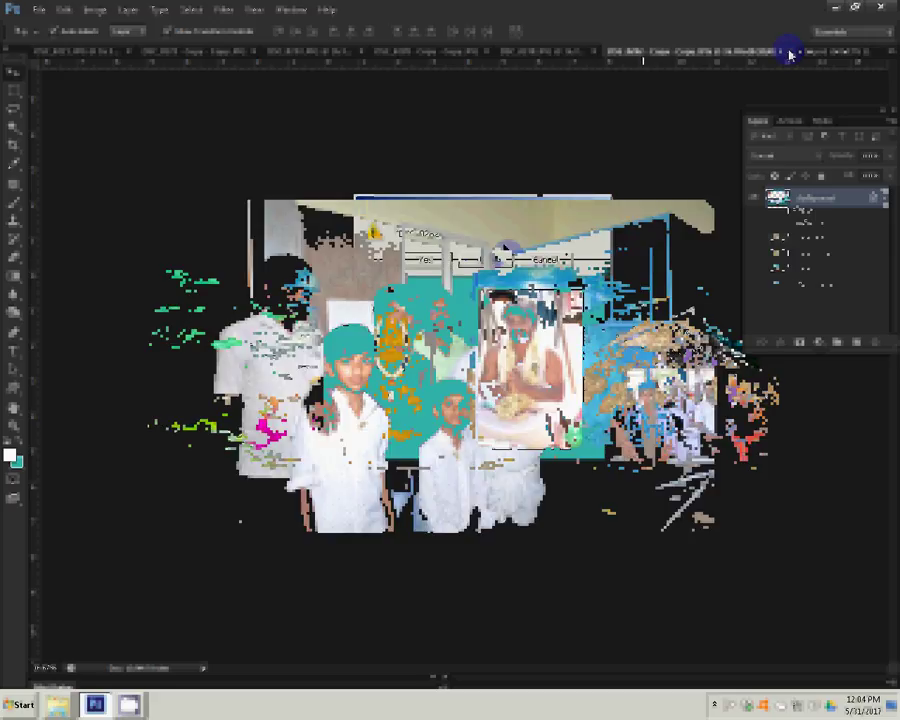
- Resize DSC_0278 to 9.5 inches wide, then close it without saving
left_click(98, 11)
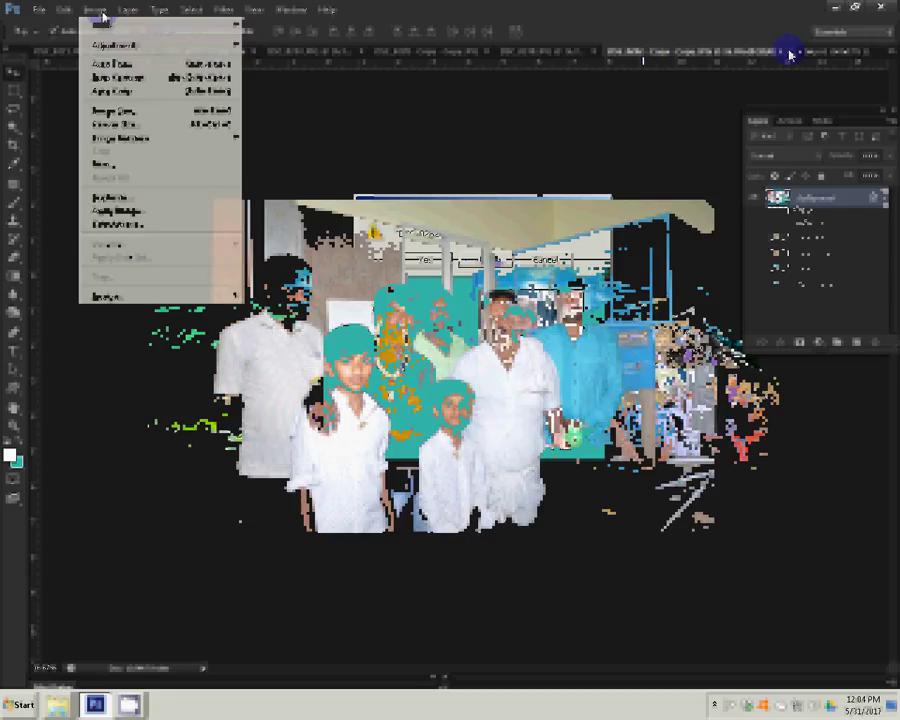
key("alt+ctrl+i")
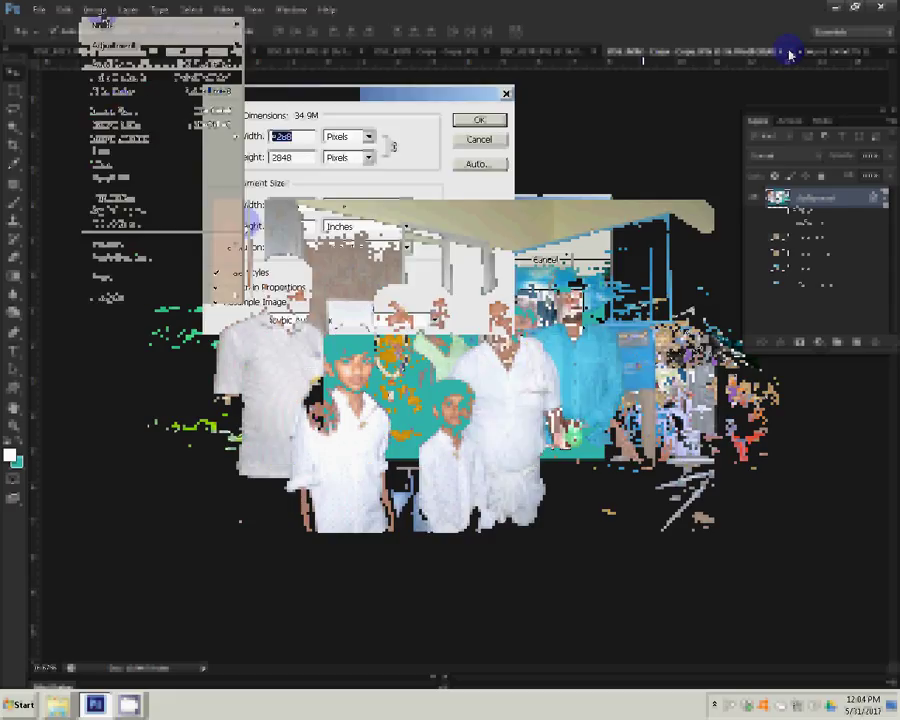
left_click(259, 213)
type("9.5")
left_click(479, 120)
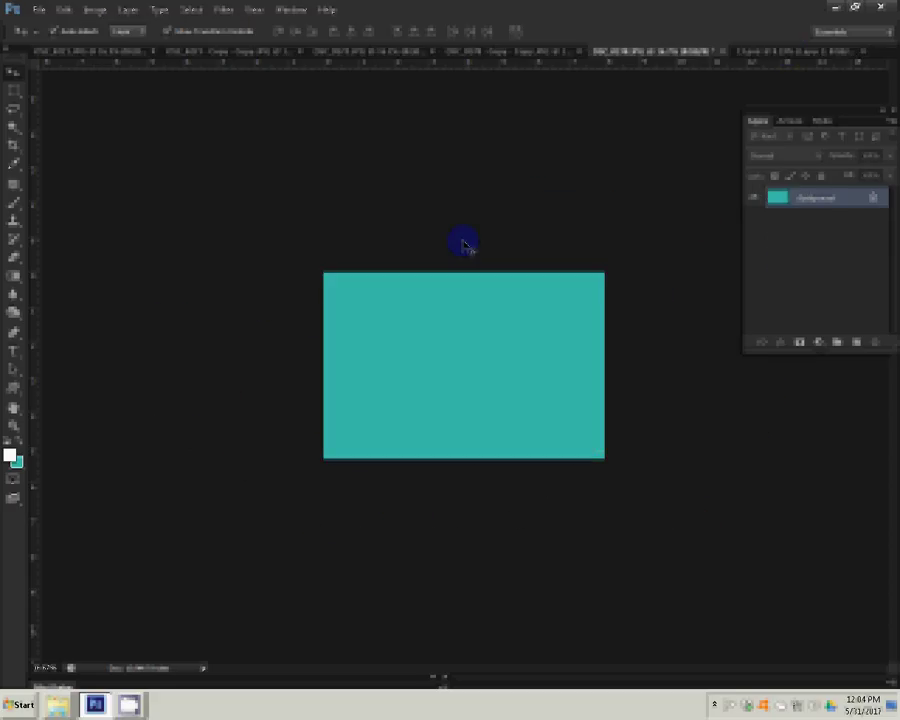
left_click(722, 51)
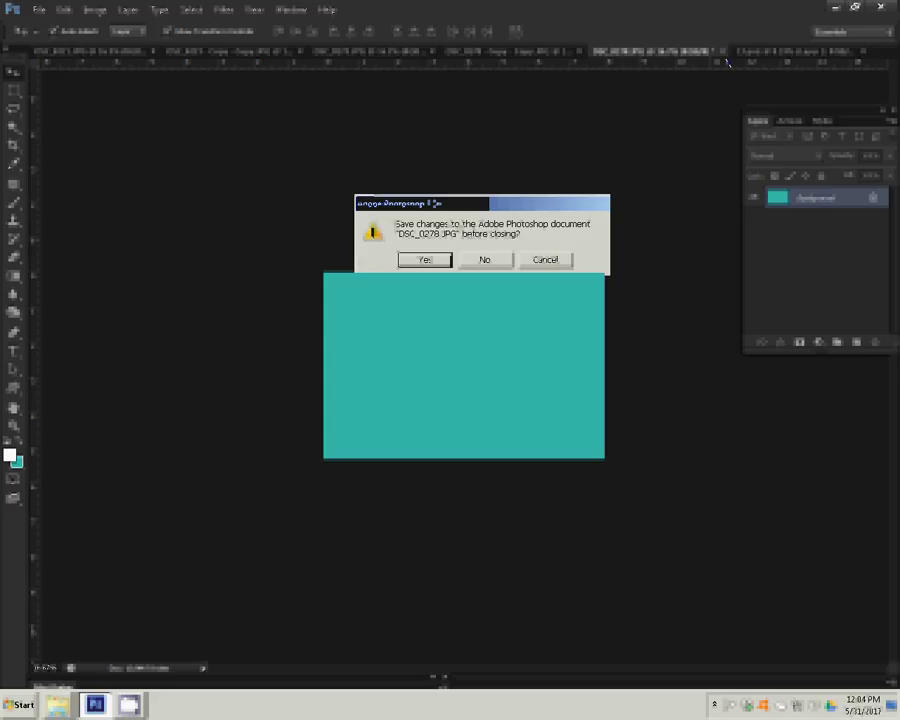
left_click(484, 259)
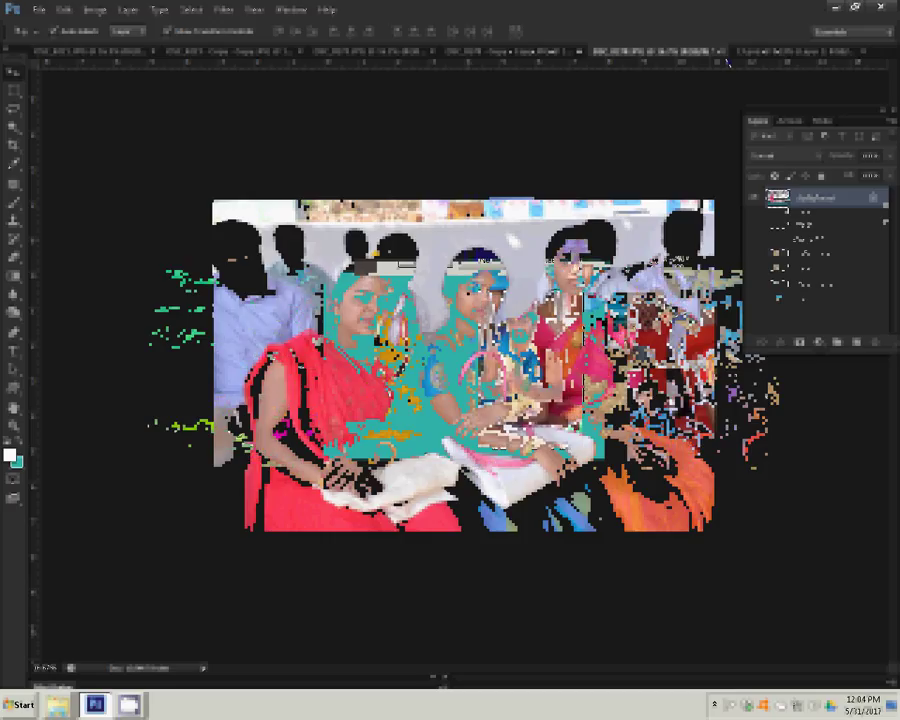
- Set the saris group photo's Image Size width to 8 inches and confirm
left_click(95, 9)
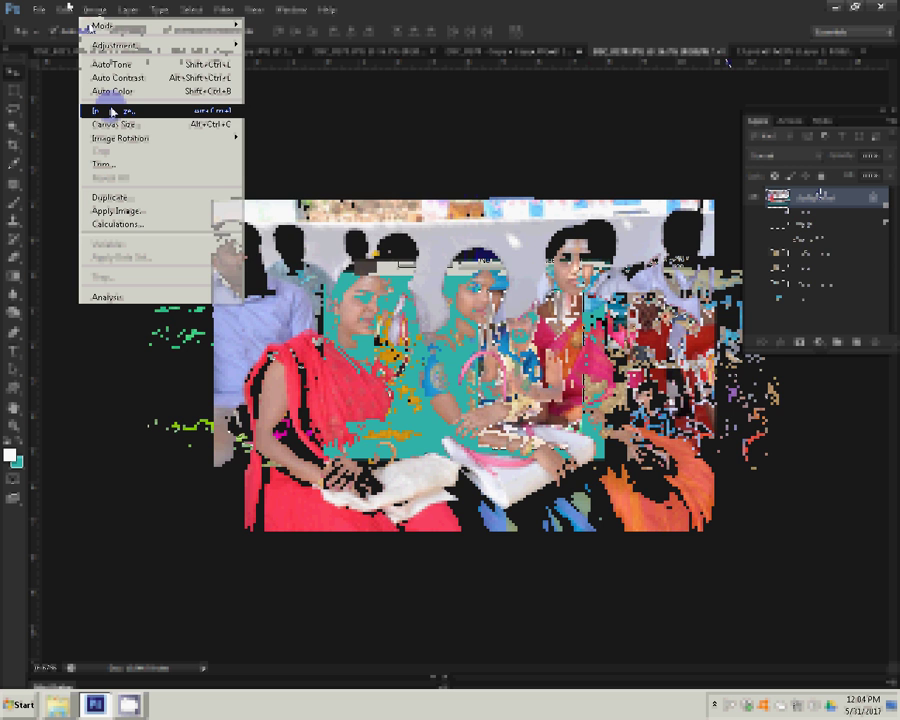
left_click(112, 112)
key("Tab")
key("Tab")
type("8")
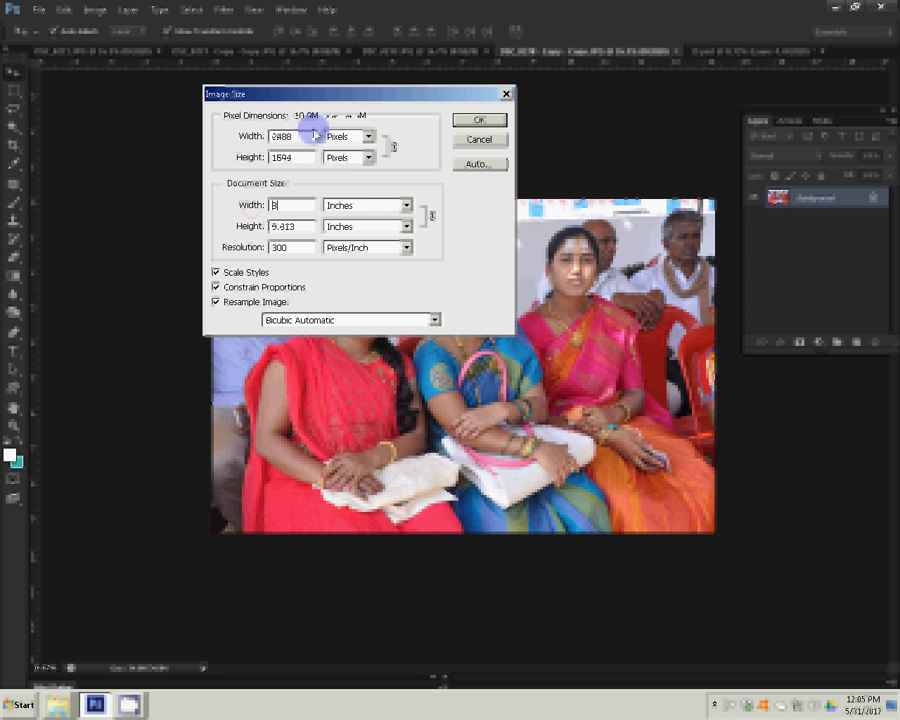
left_click(477, 120)
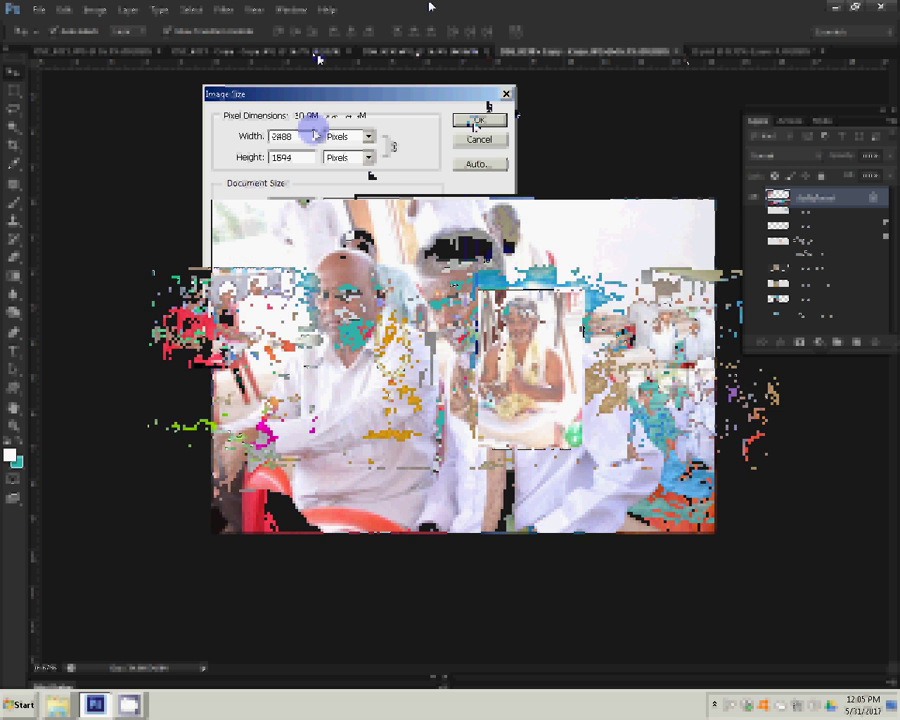
left_click(615, 171)
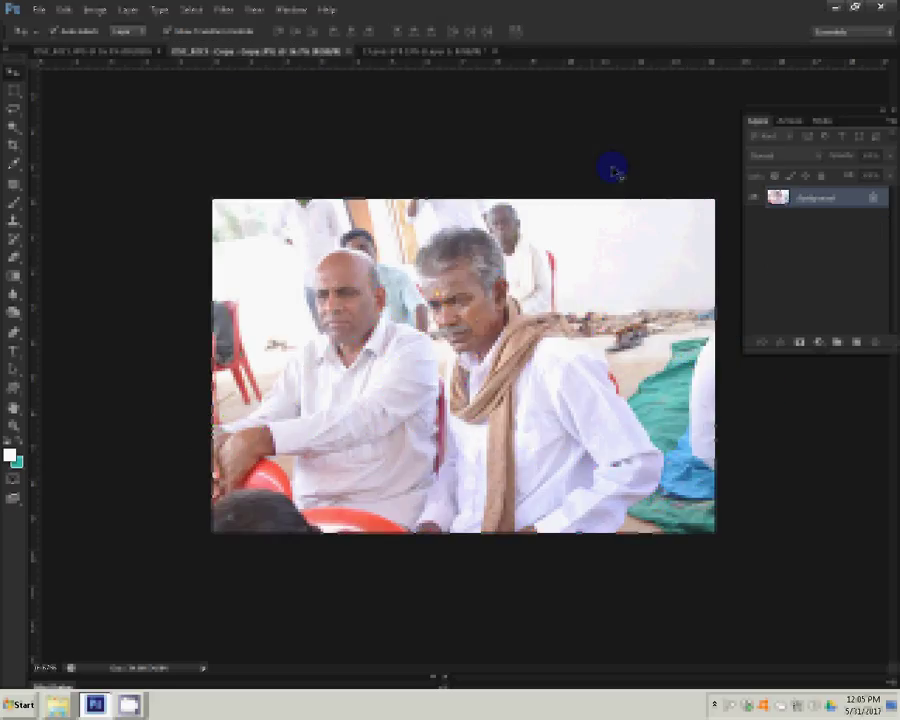
- Shrink the two-men photo to 3 inches wide (900×598 px) and close it unsaved
left_click(95, 10)
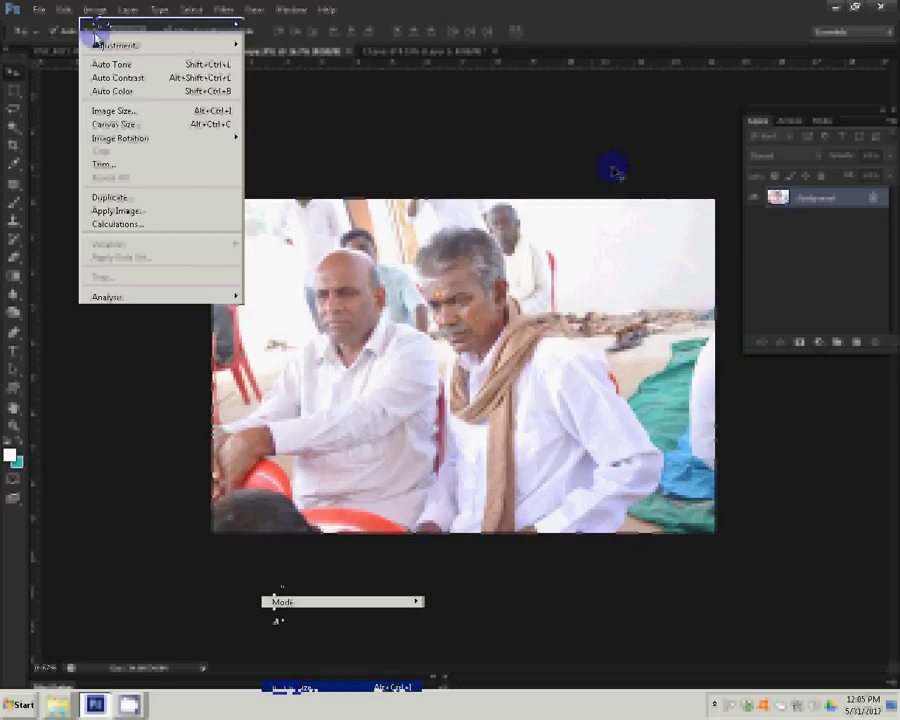
double_click(287, 205)
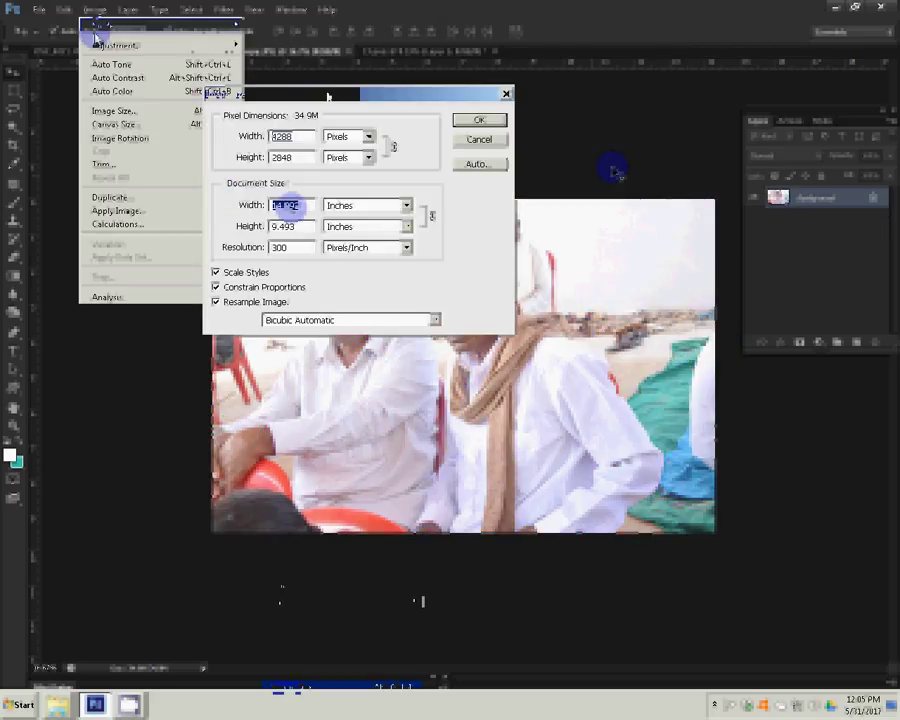
type("3")
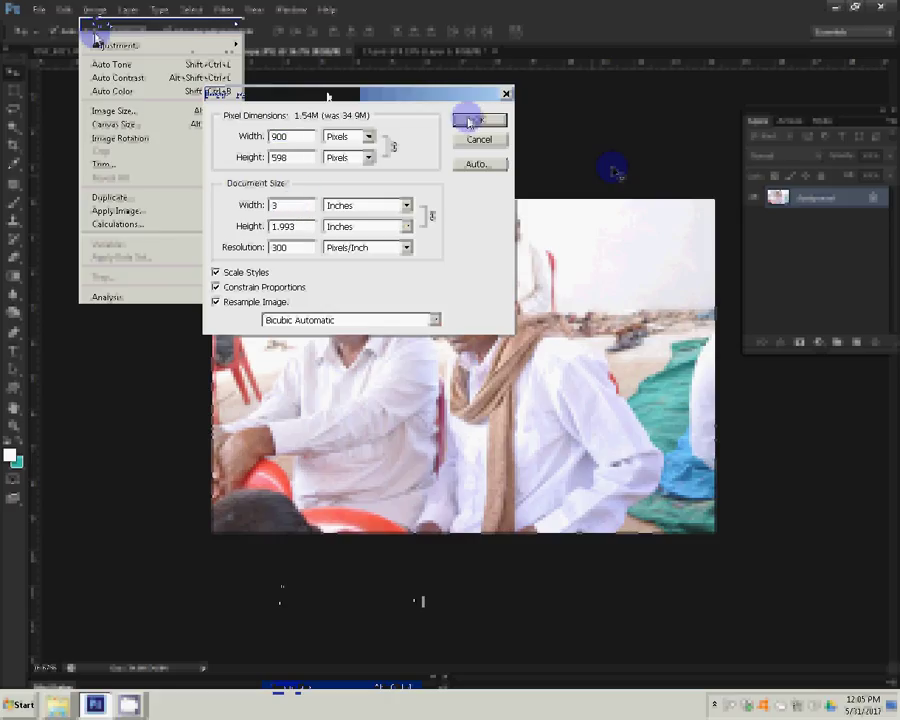
left_click(469, 121)
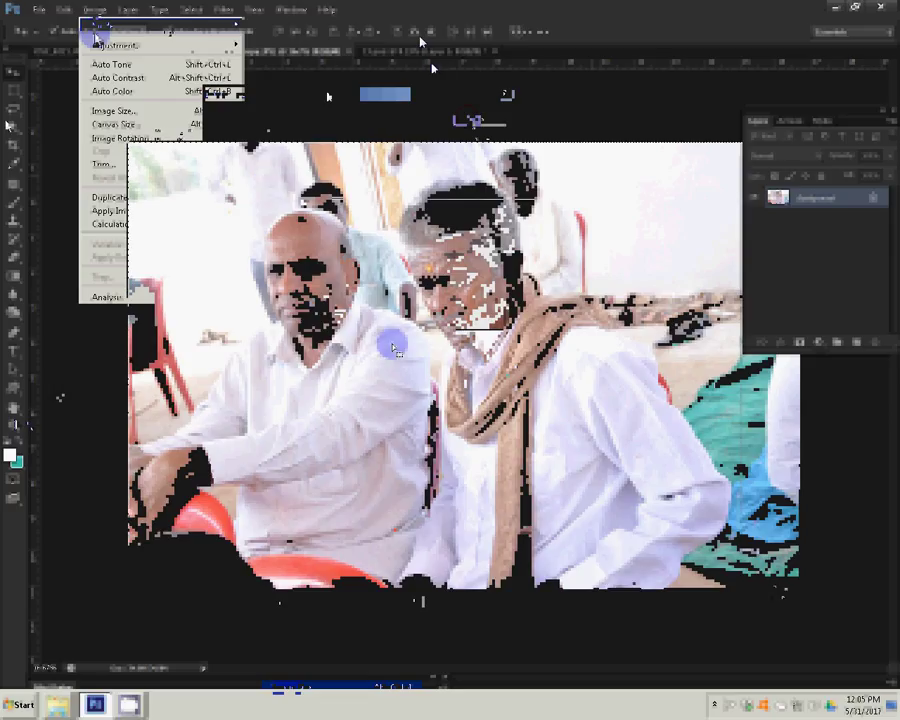
left_click(351, 51)
key("n")
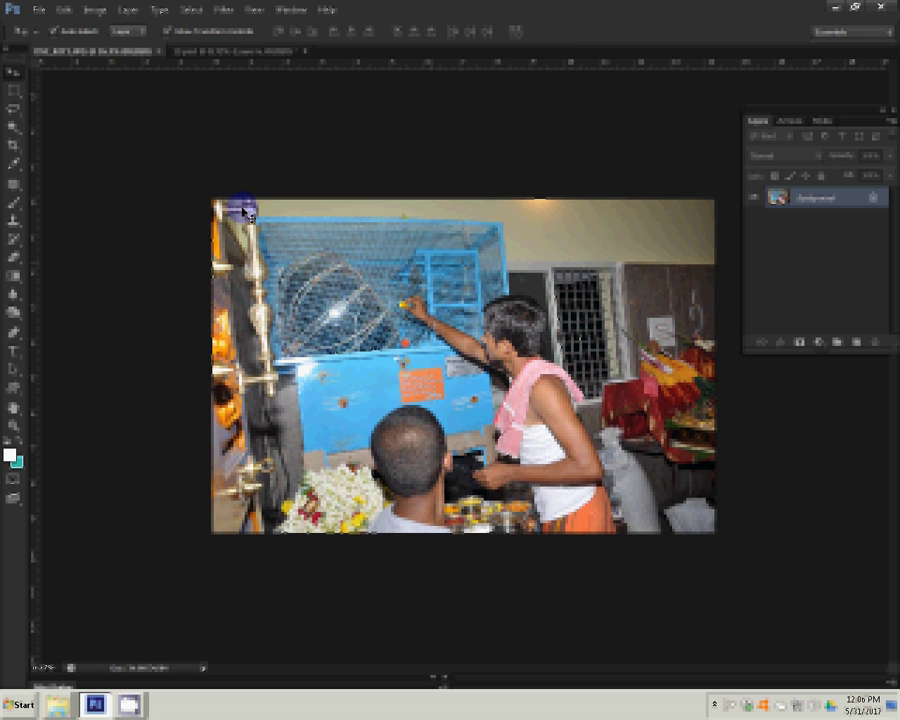
- Resize DSC_0271 to 8 inches wide, then close the JPG without saving
left_click(352, 52)
left_click(64, 9)
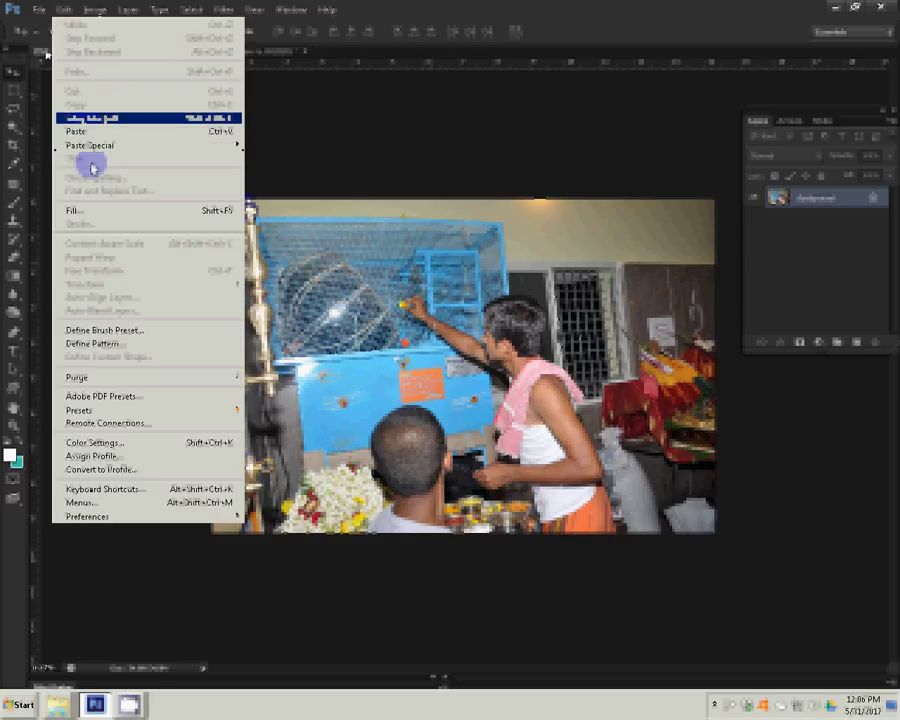
left_click(95, 9)
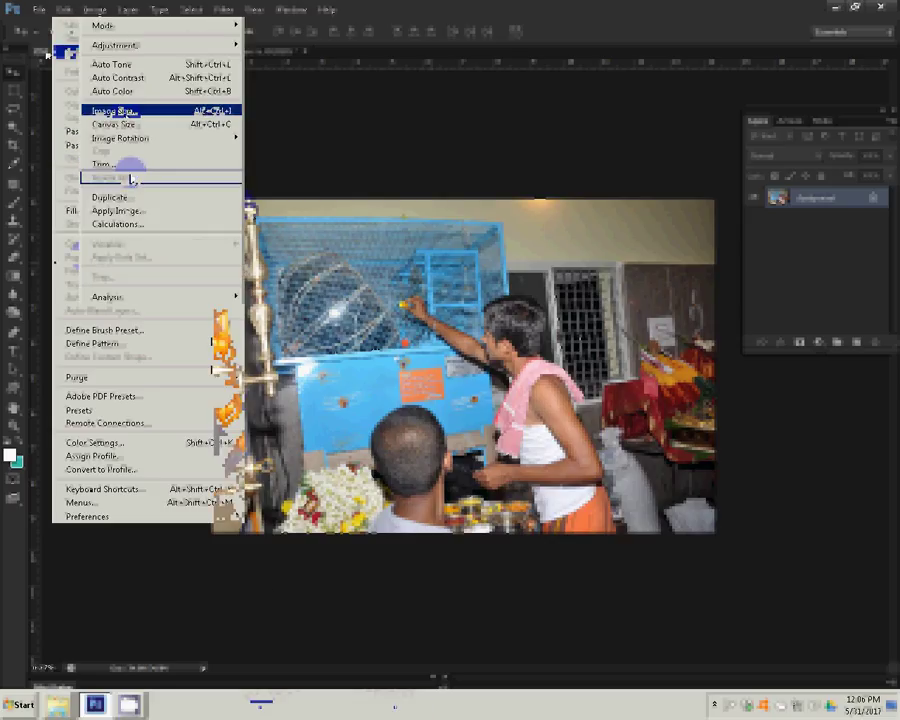
left_click(118, 111)
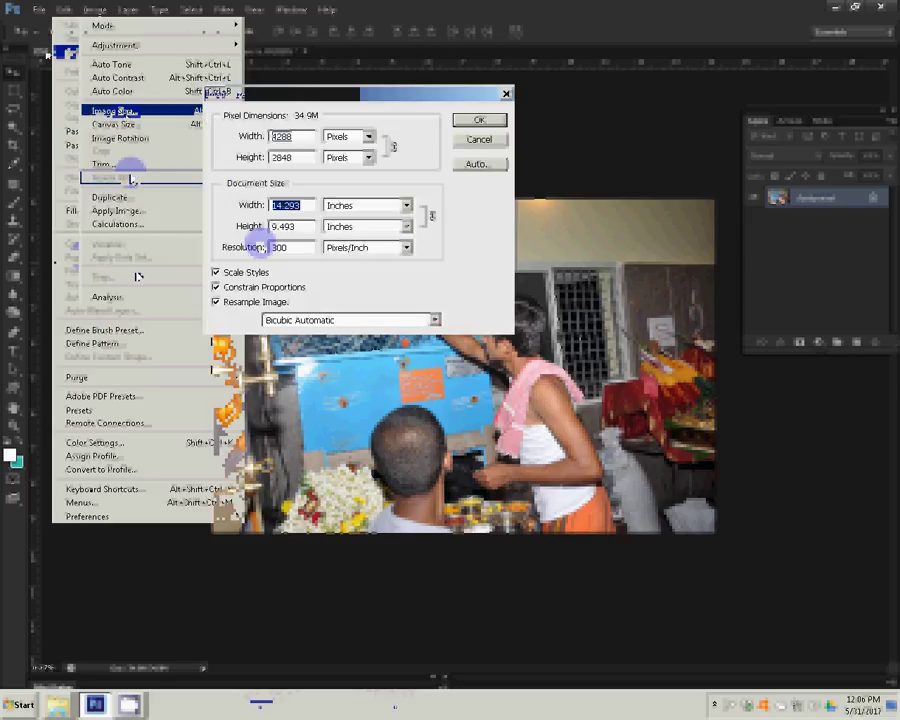
type("8")
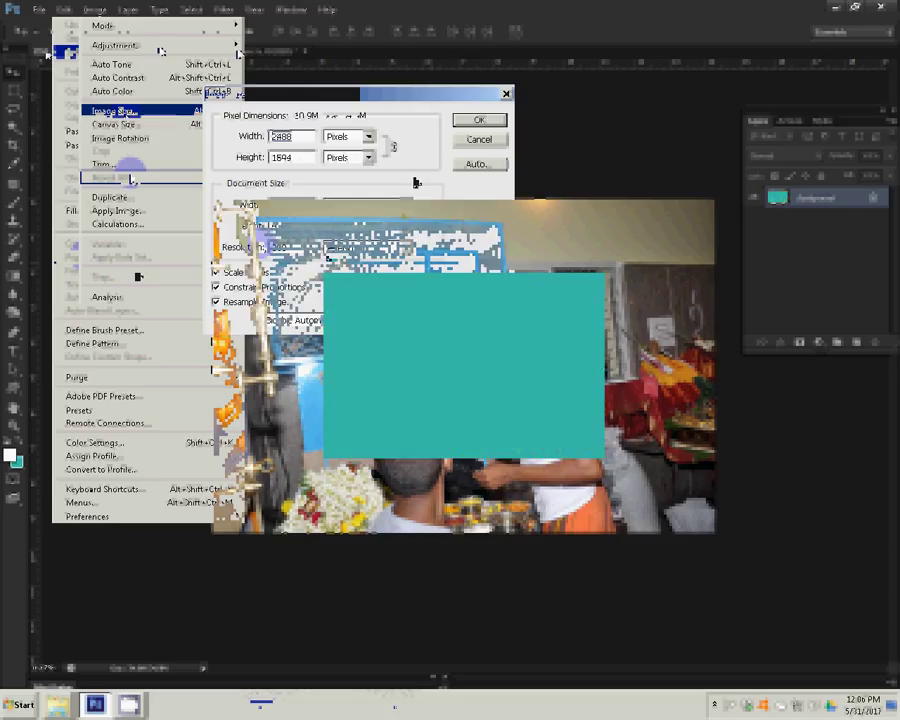
key("ctrl+w")
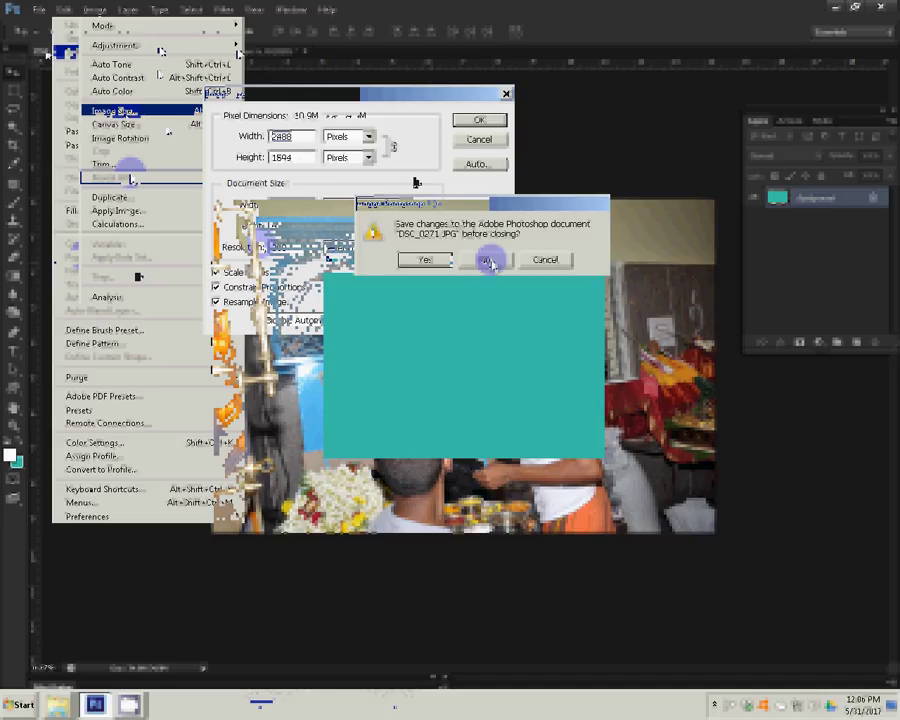
left_click(488, 260)
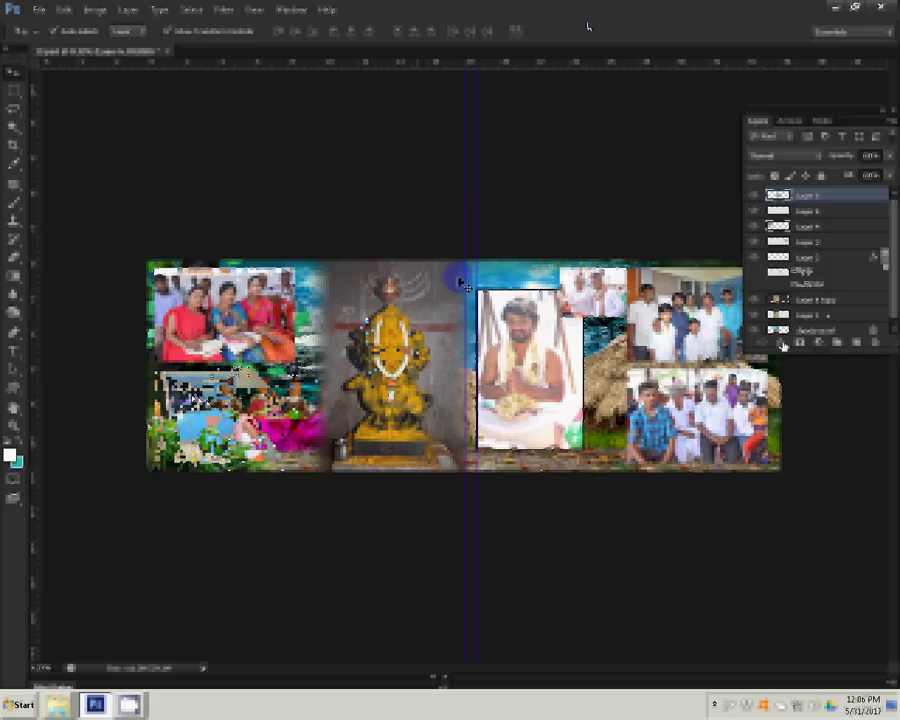
- Add a 2 px outside Stroke layer effect with a colourful gradient fill to the photo layer
left_click(783, 344)
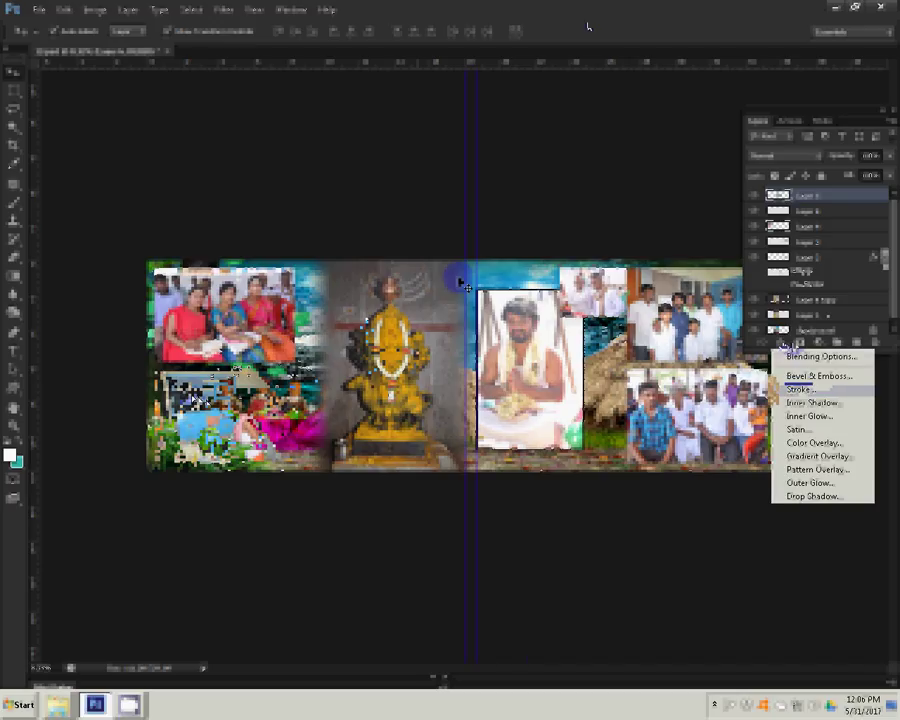
left_click(800, 389)
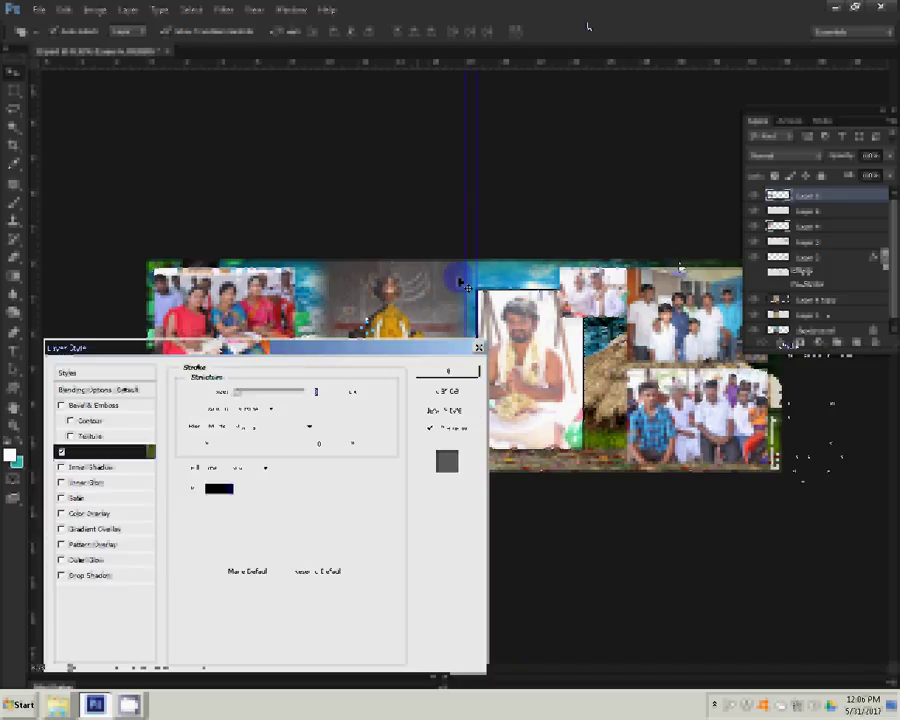
left_click(265, 468)
left_click(245, 484)
left_click(240, 488)
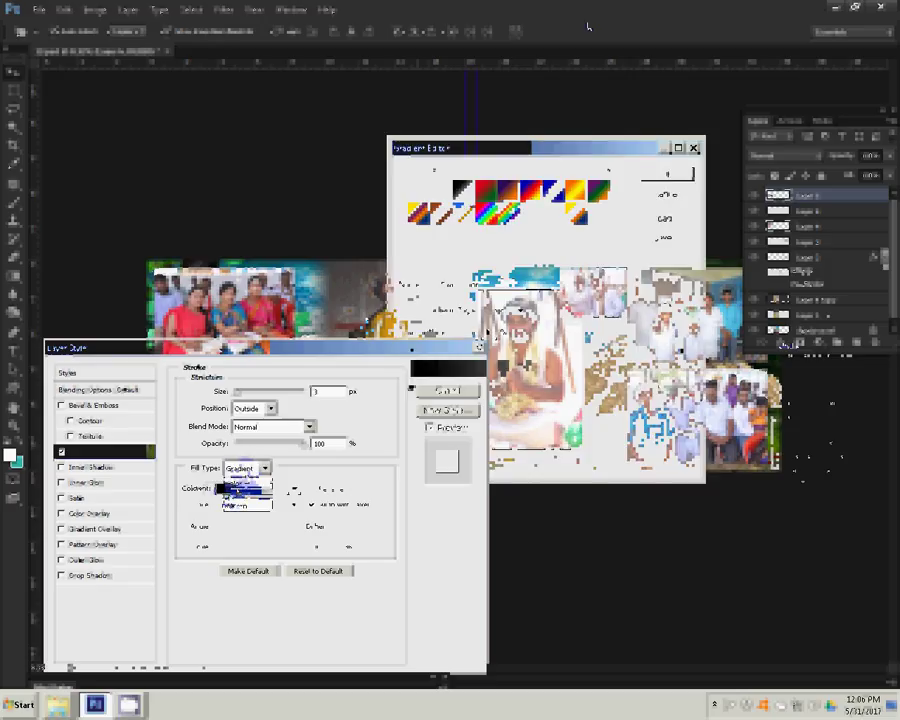
key("Return")
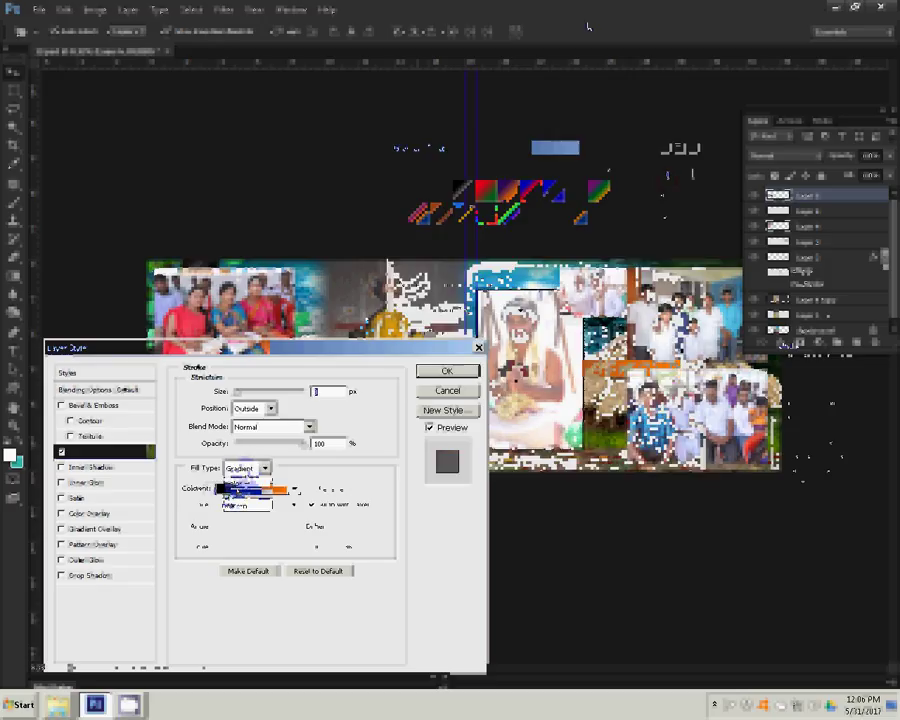
type("2")
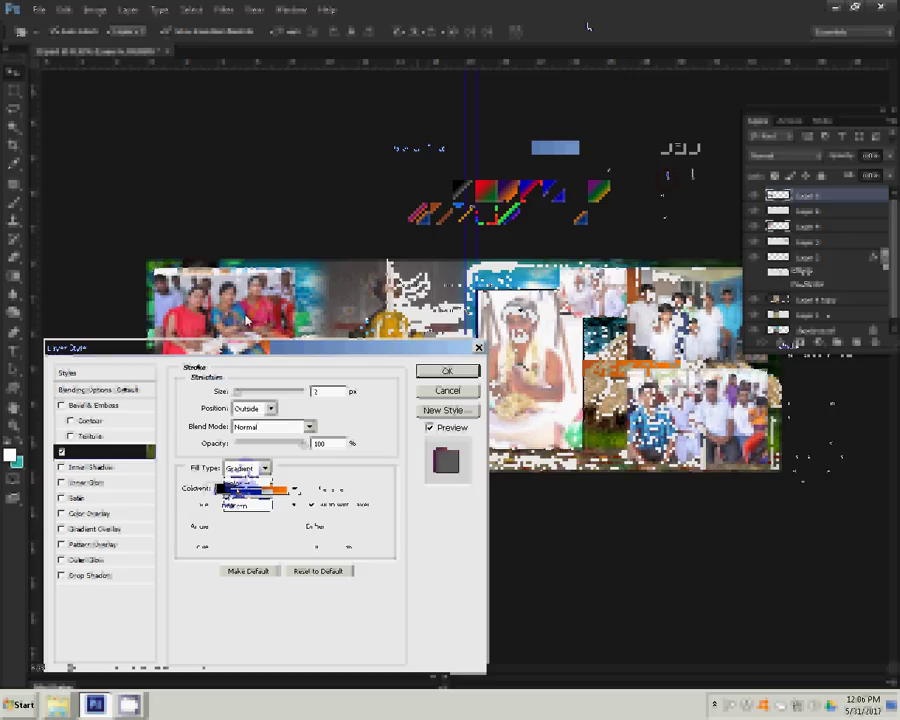
key("Return")
left_click(816, 228)
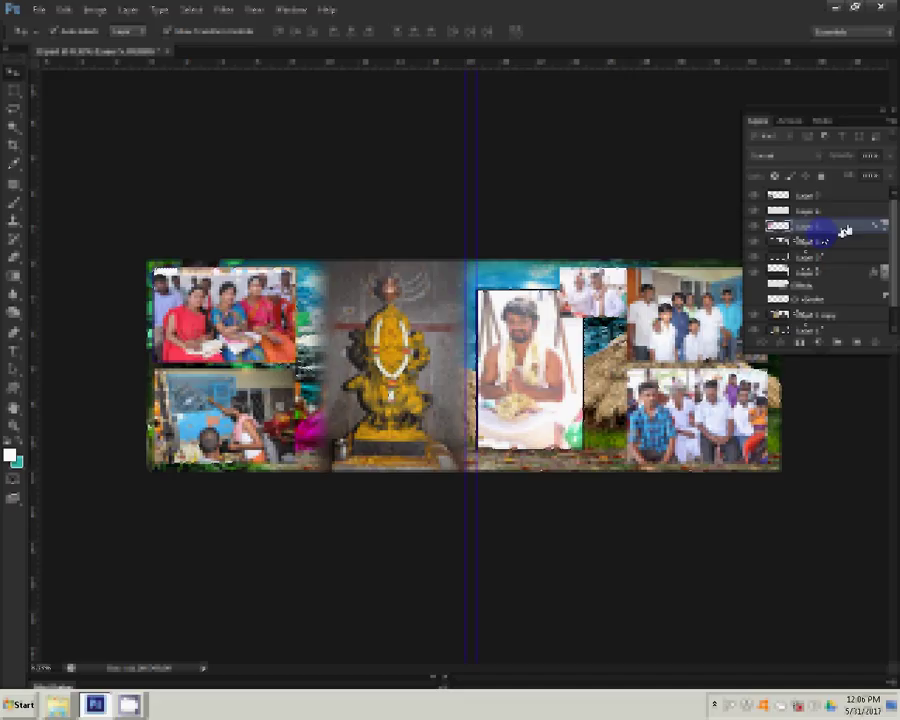
- Copy the stroked layer's style and paste it onto three other photo layers
right_click(845, 231)
left_click(850, 432)
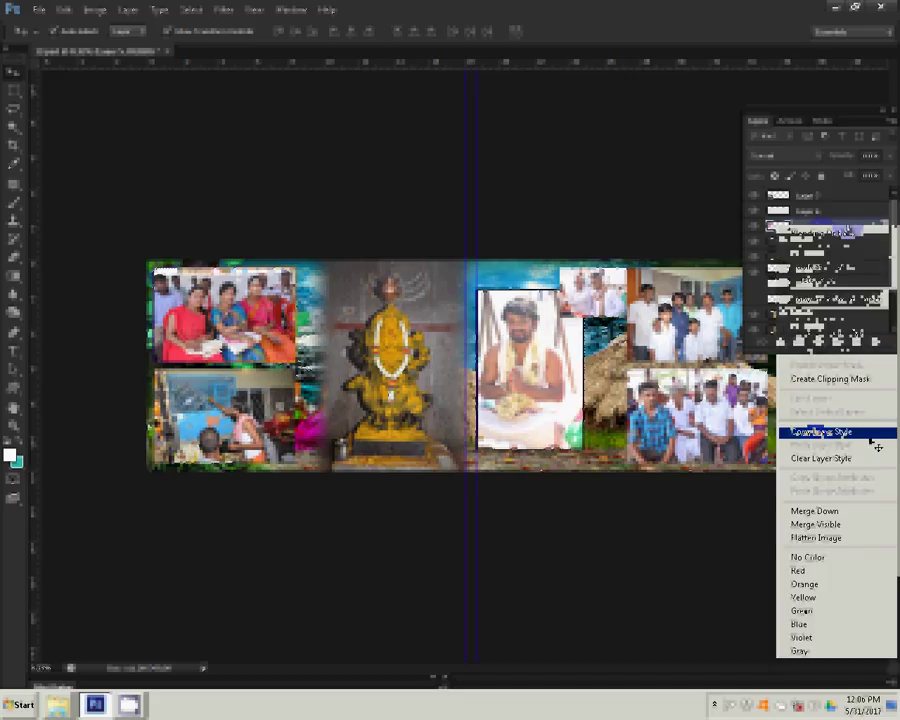
right_click(850, 203)
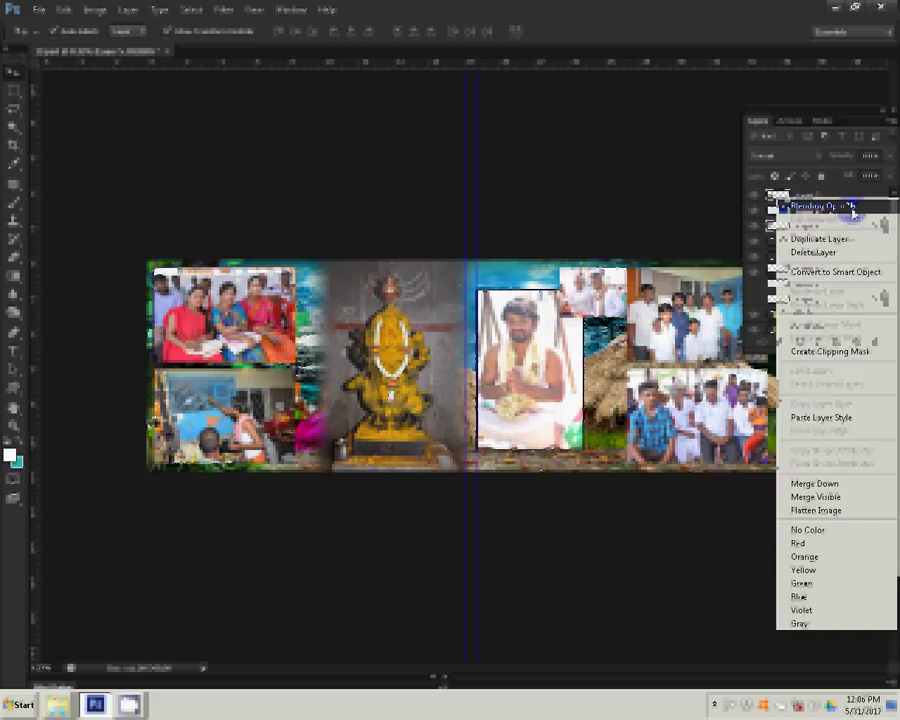
left_click(836, 419)
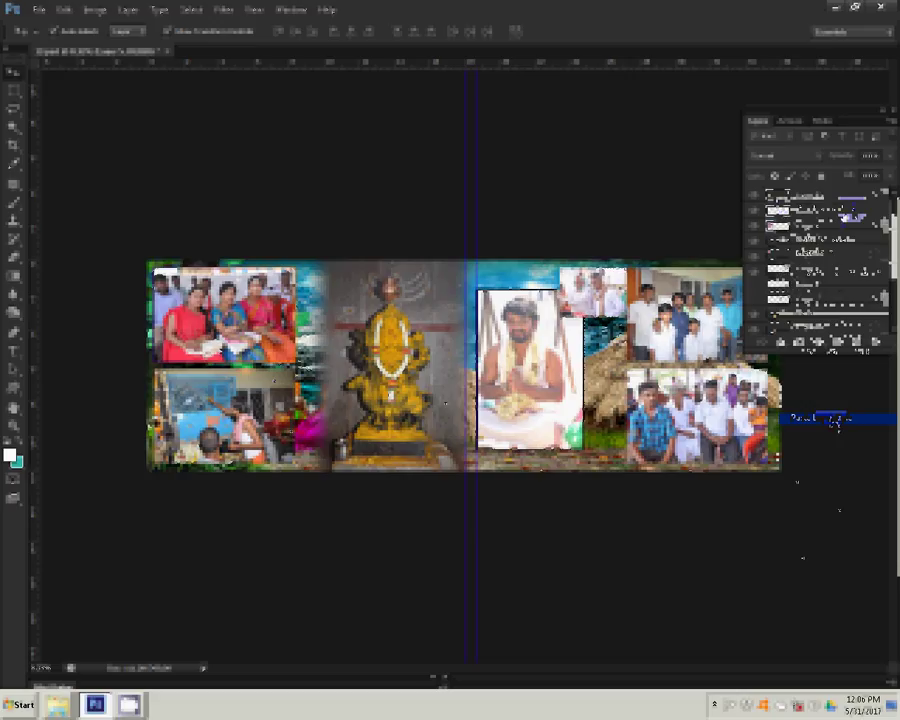
right_click(842, 214)
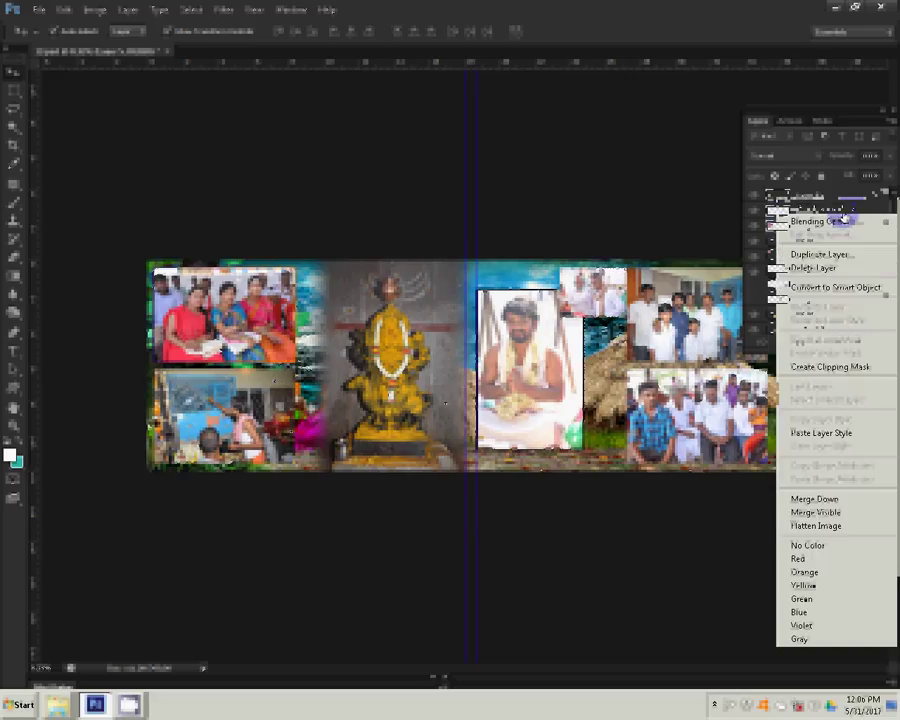
left_click(805, 433)
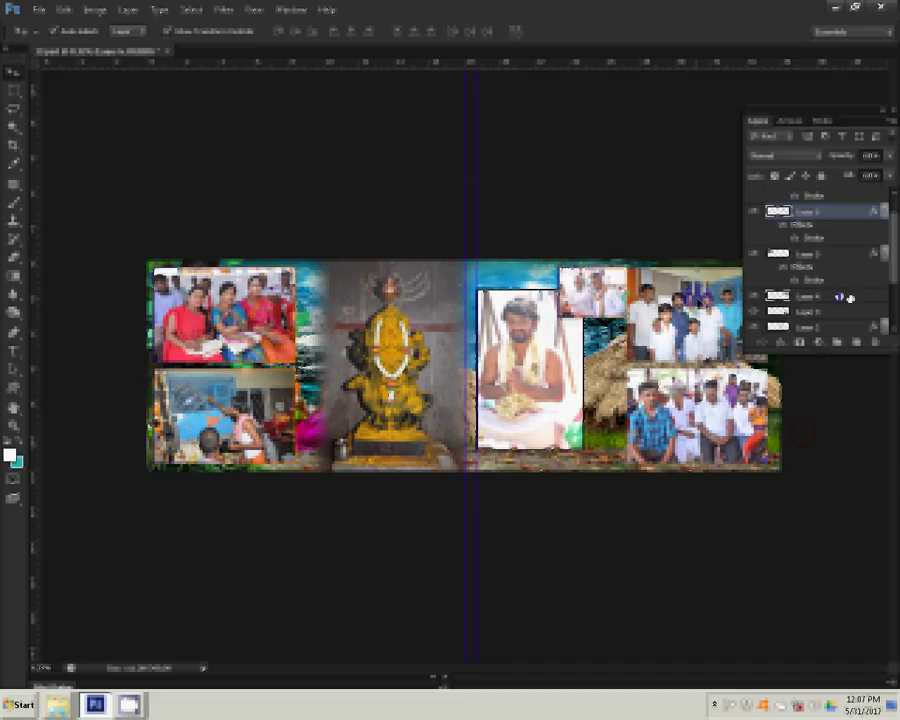
right_click(848, 298)
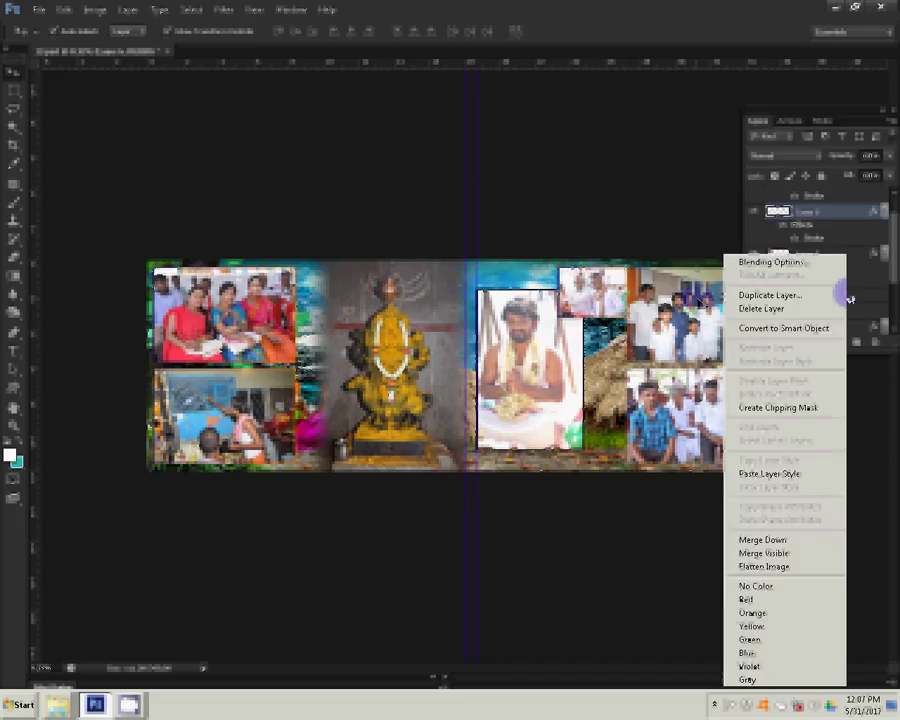
left_click(780, 476)
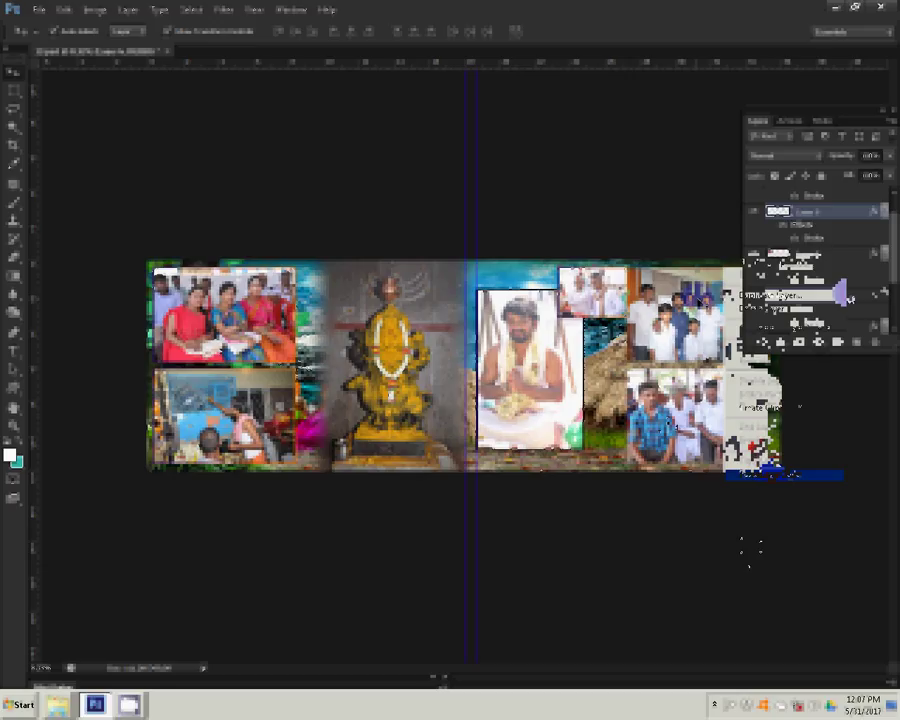
right_click(843, 325)
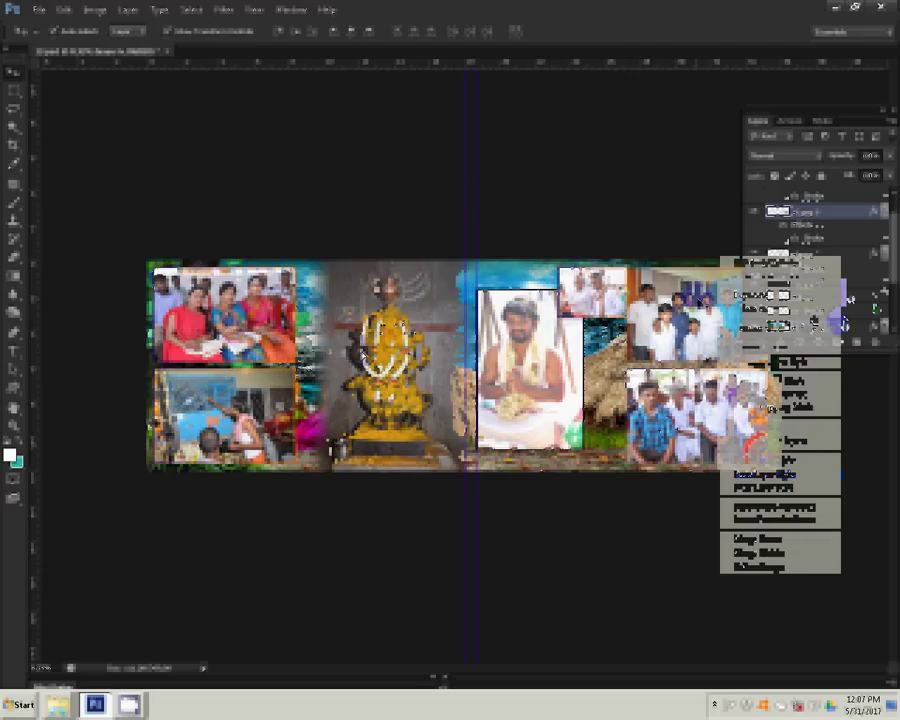
- Save the collage as '15' PSD in the client folder on Local Disk (G:)
left_click(38, 9)
left_click(47, 179)
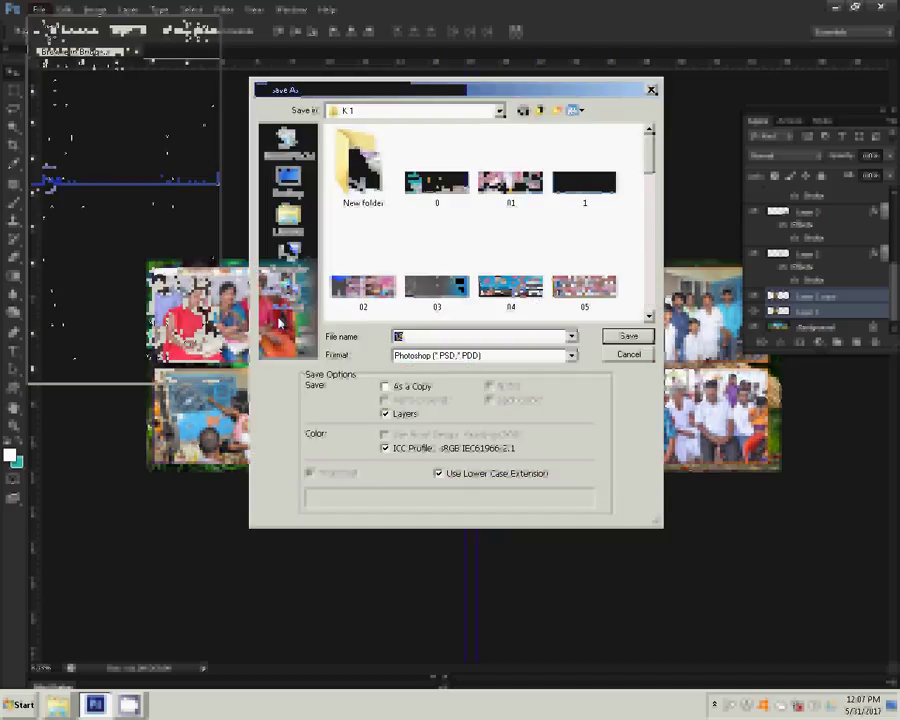
left_click(288, 250)
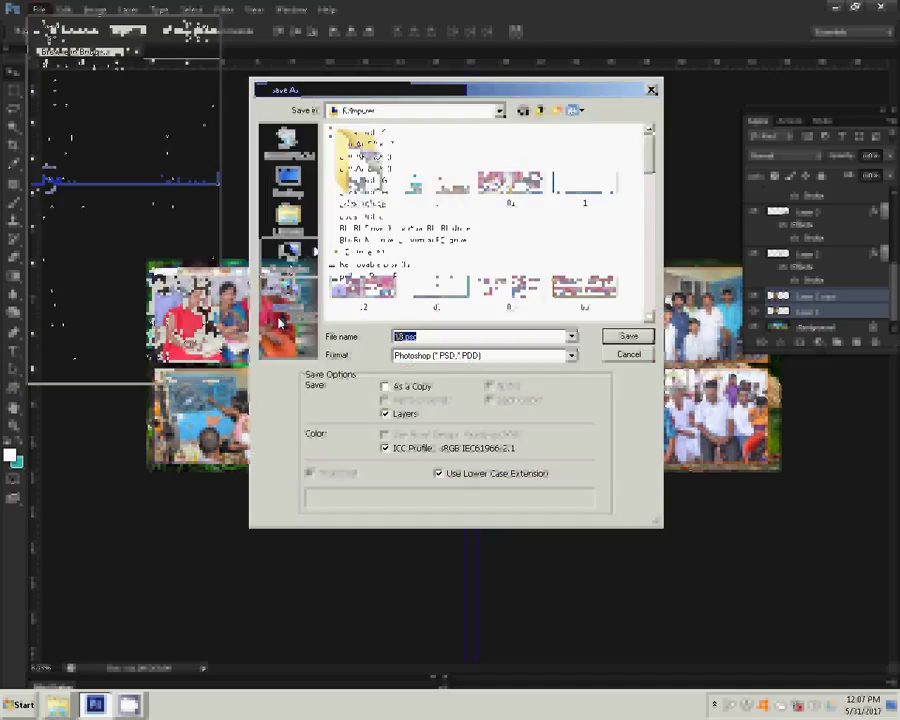
key("shift+Tab")
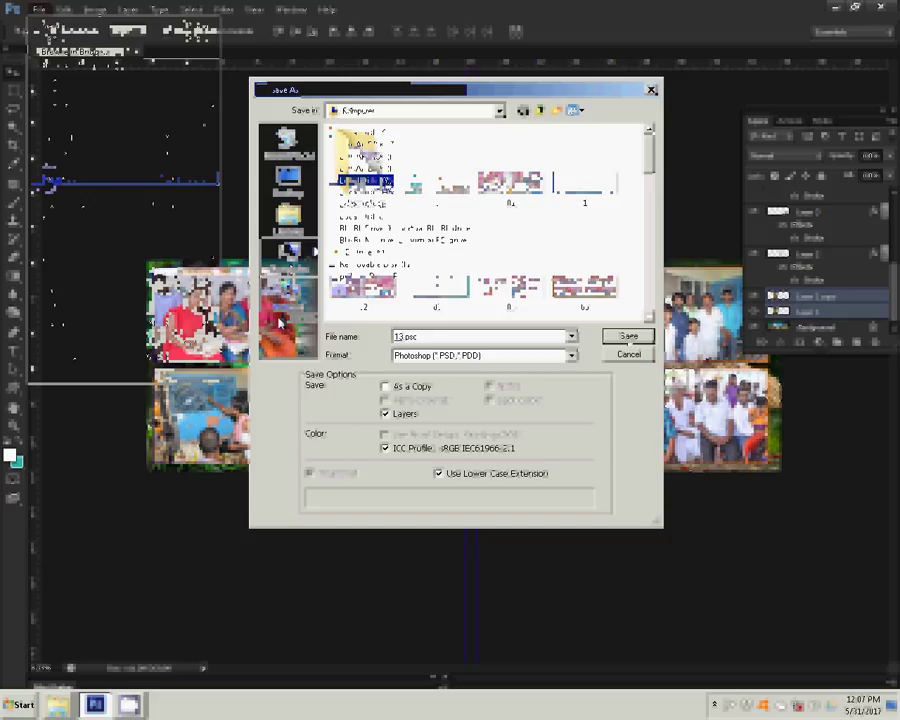
key("Return")
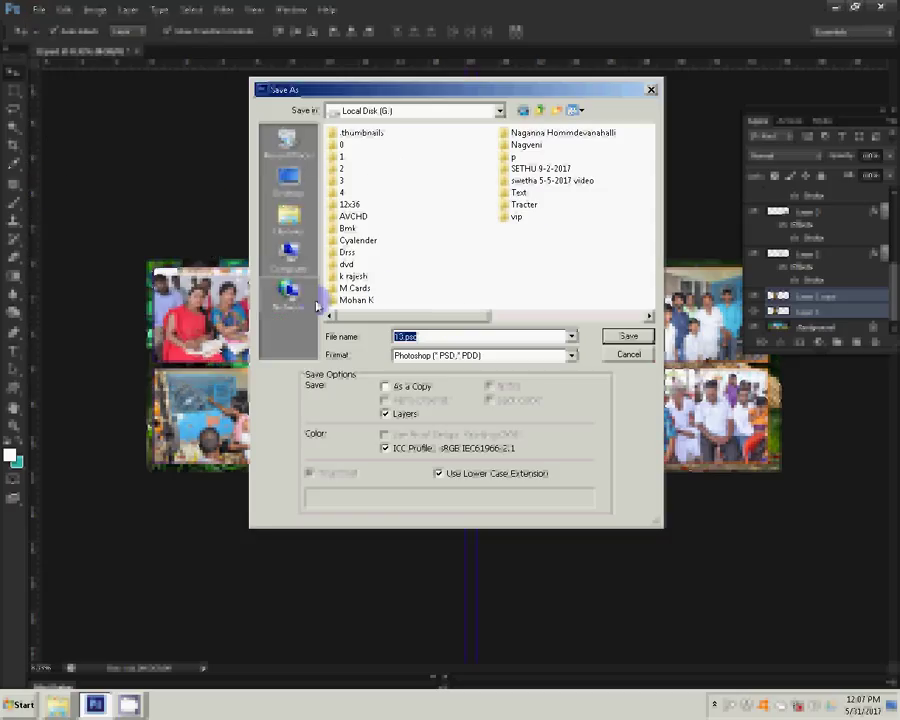
left_click(355, 300)
double_click(356, 300)
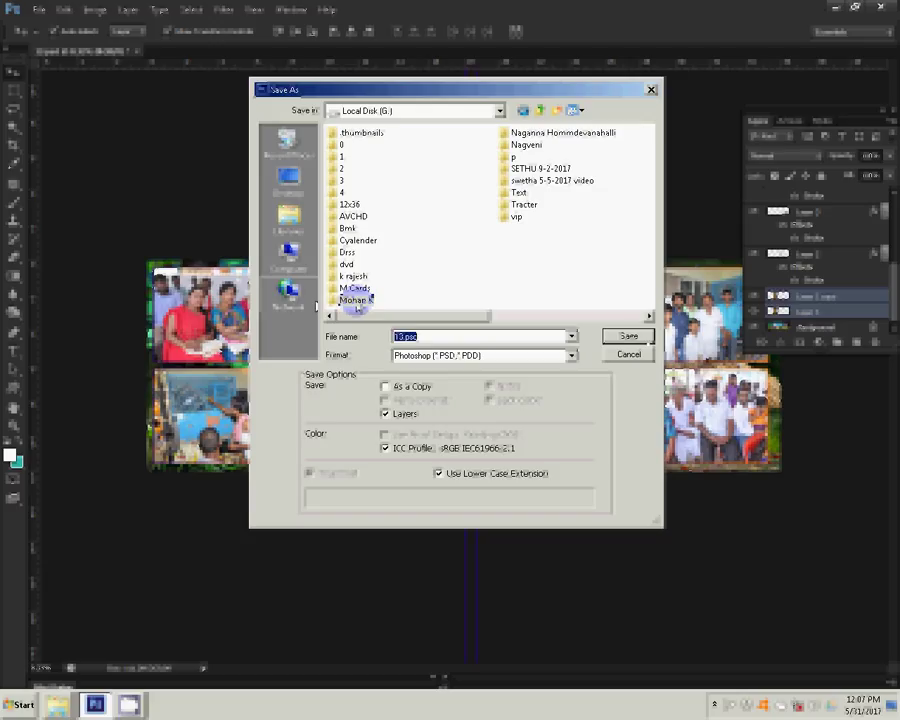
type("1")
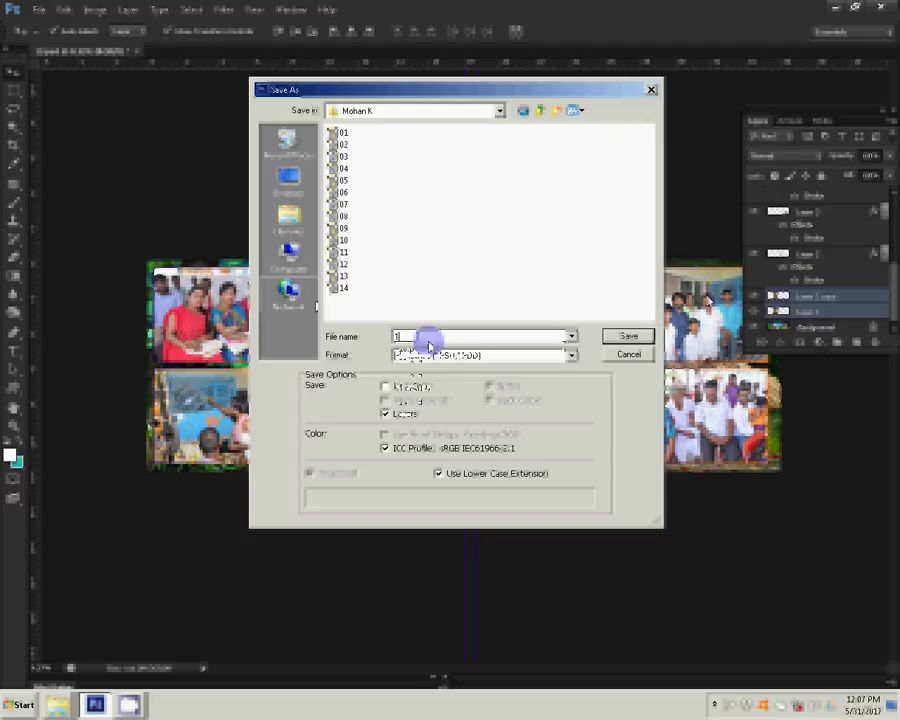
type("5")
left_click(623, 337)
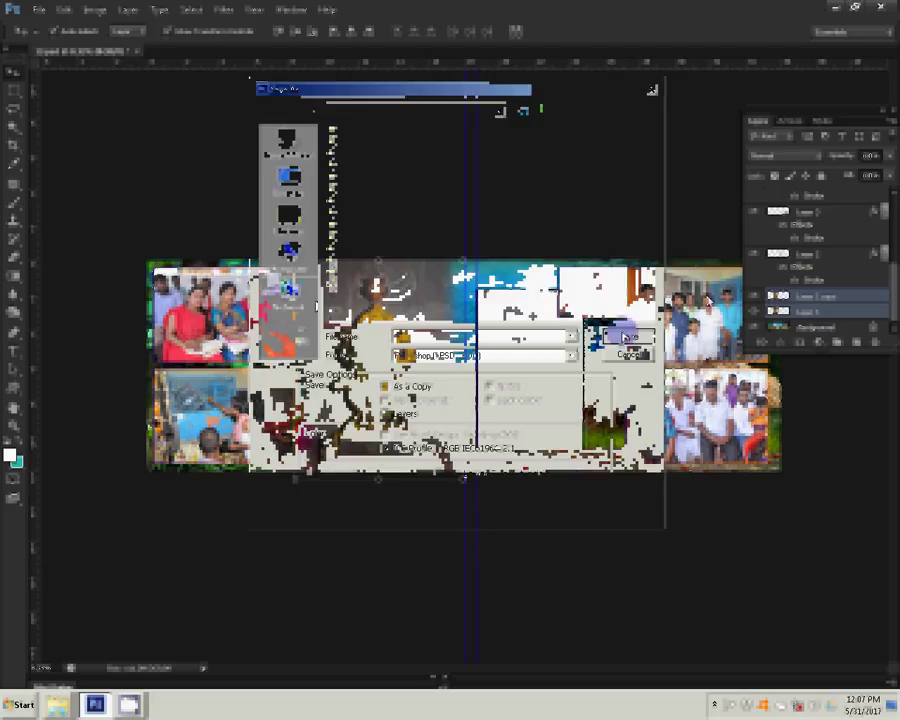